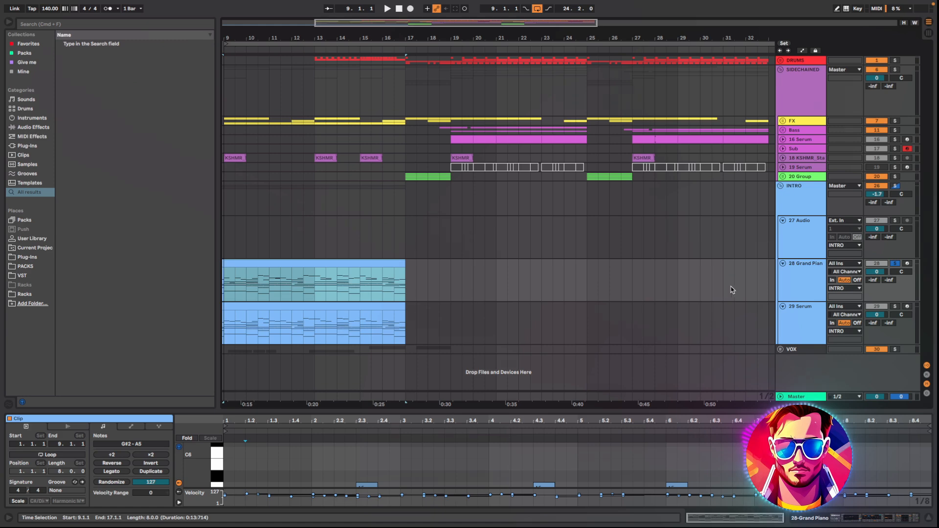
Step: View the Grand Piano track's device chain and return to its clip's notes
click(791, 287)
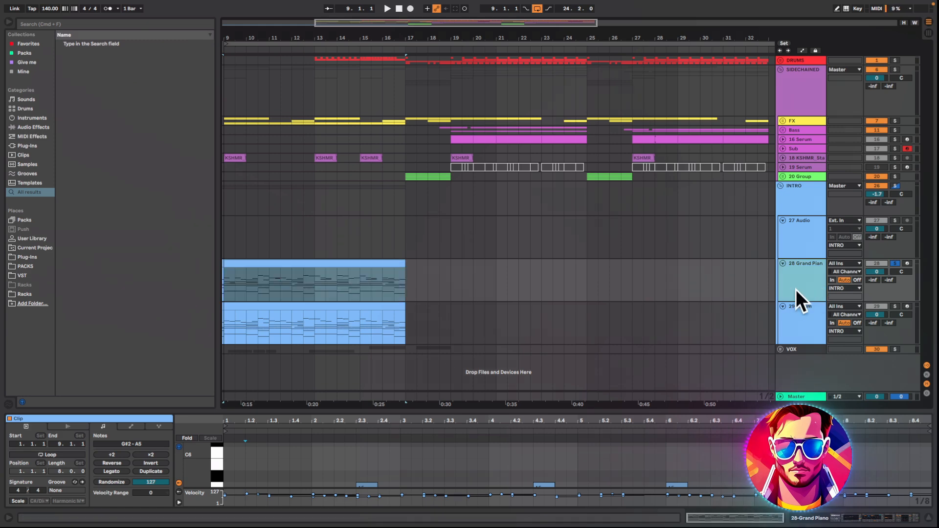
key(shift+Tab)
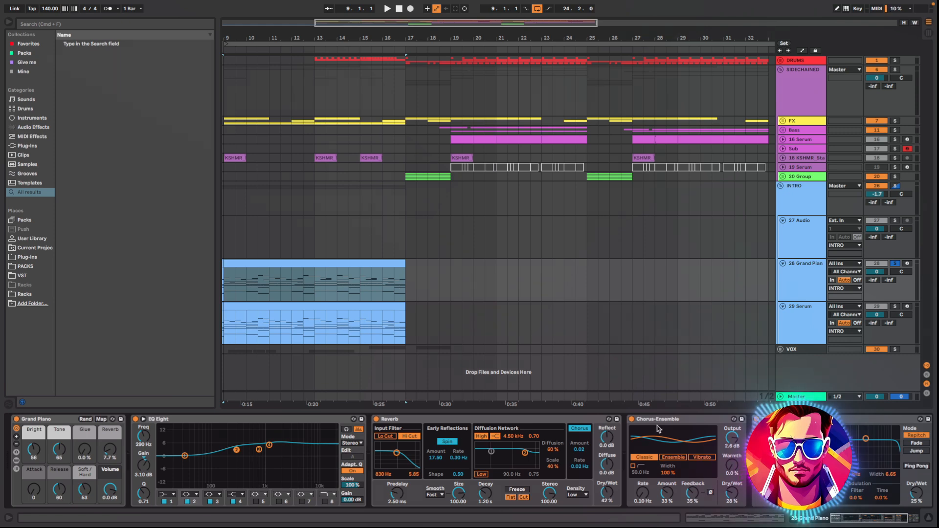
key(shift+Tab)
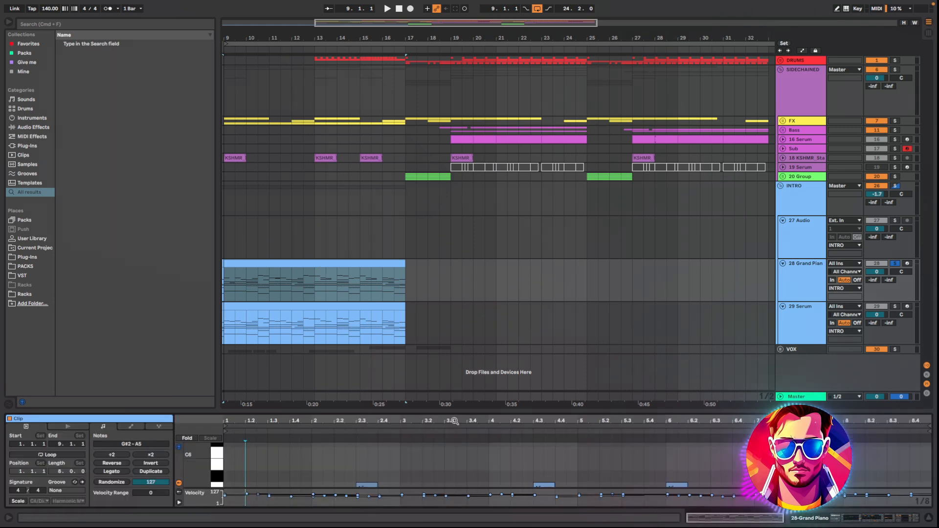
Step: Enlarge the note editor and play the Grand Piano clip from bar 9
drag(463, 410, 293, 119)
key(space)
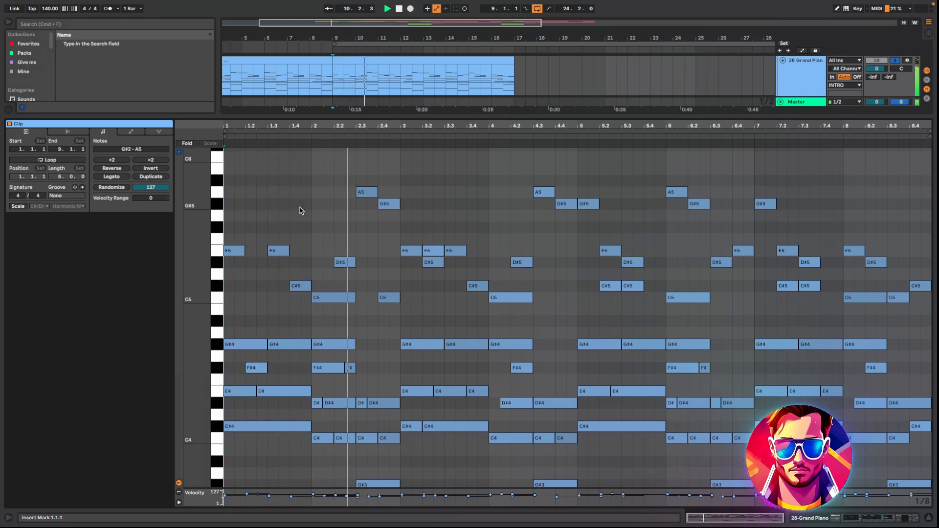
scroll(295, 215, down, 3)
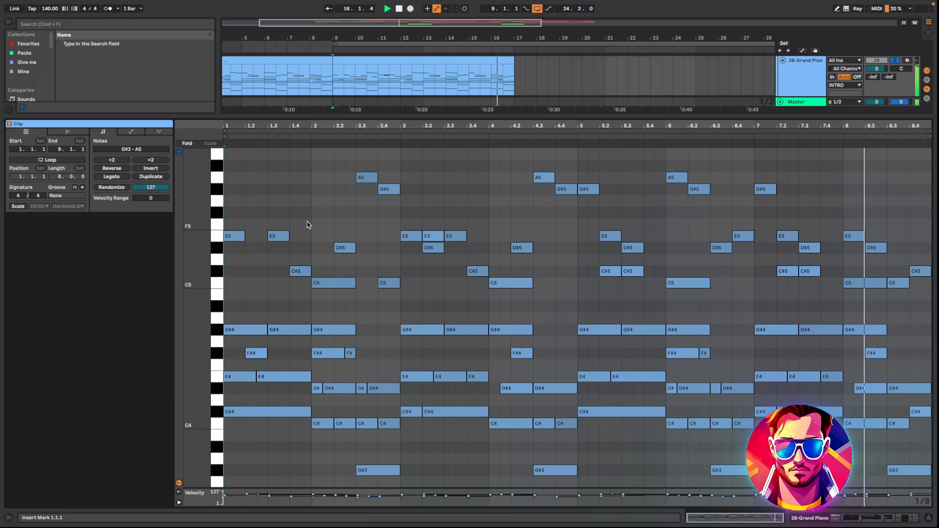
scroll(235, 362, down, 1)
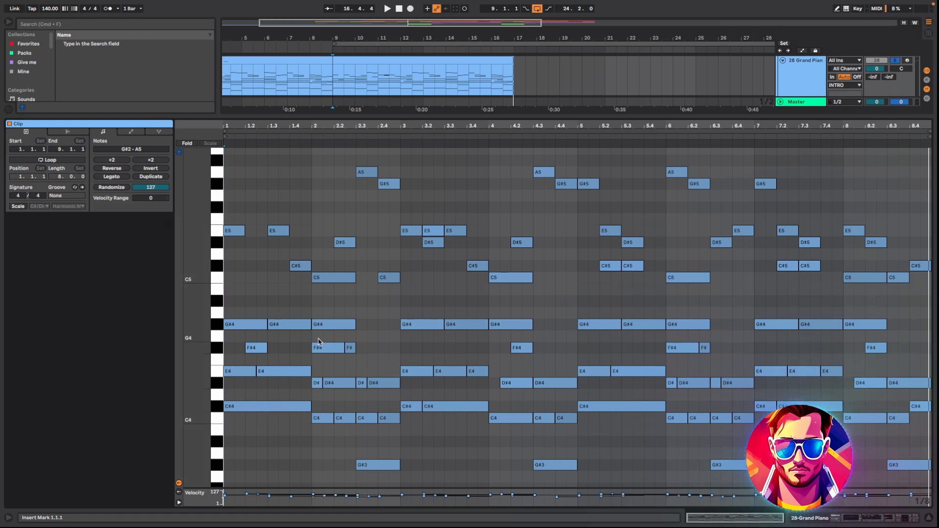
Step: Examine the piano clip by selecting its C4–F#4 notes at 2.1, the D#5–E5 pair at 3.2 and the C5 notes in bar 2
drag(318, 340, 316, 452)
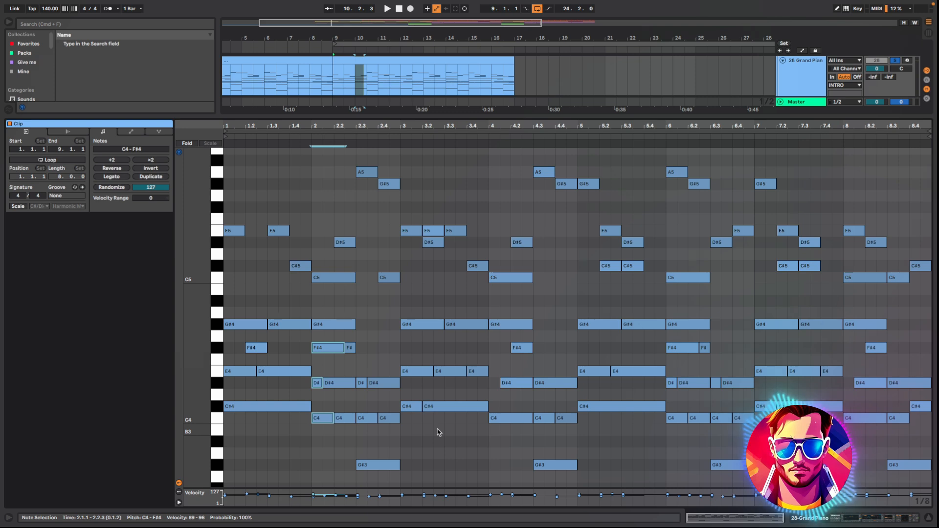
scroll(373, 401, up, 2)
scroll(294, 389, down, 3)
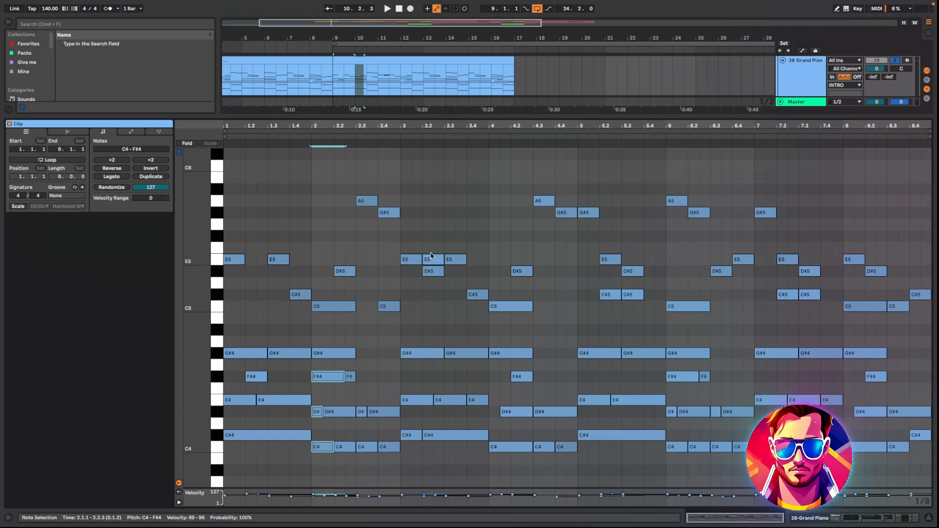
drag(433, 248, 435, 310)
scroll(391, 294, down, 4)
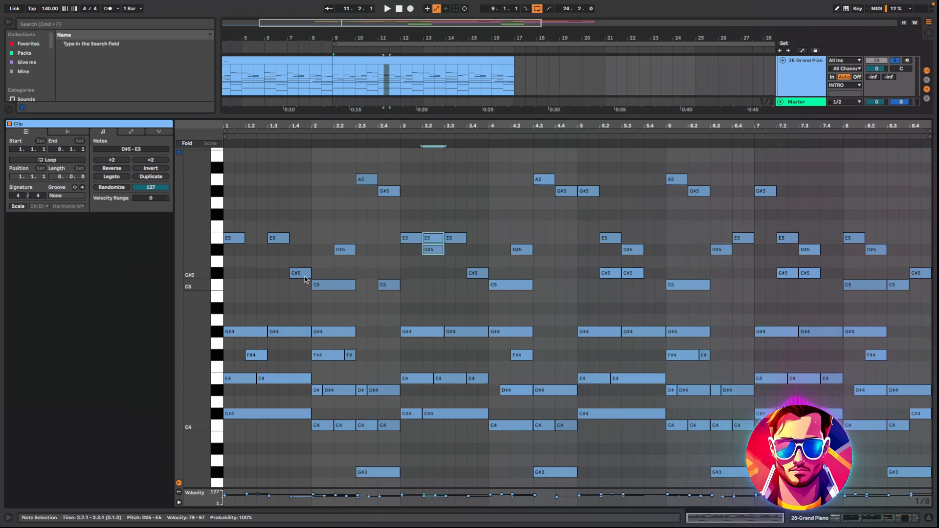
drag(301, 288, 406, 293)
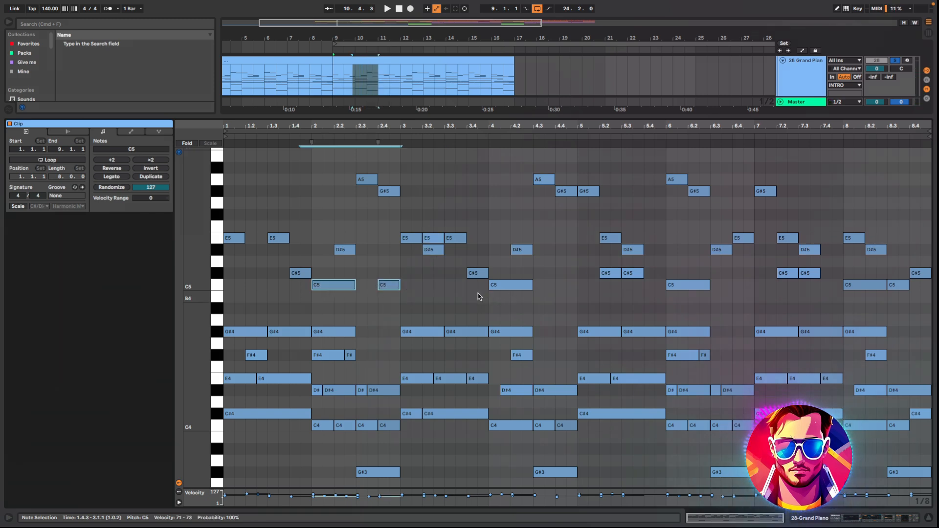
Step: Solo the 29 Serum track with the start position at bar 9 and show its Serum plug-in window
click(333, 295)
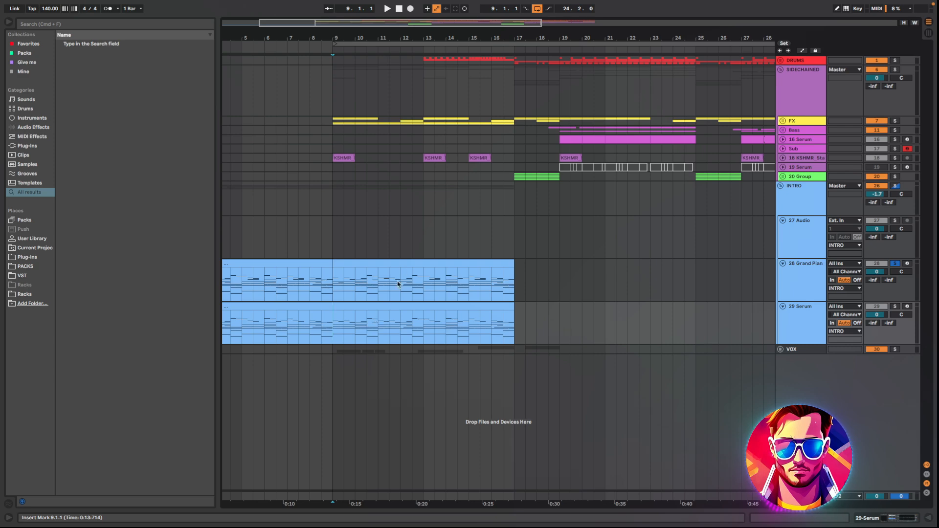
key(s)
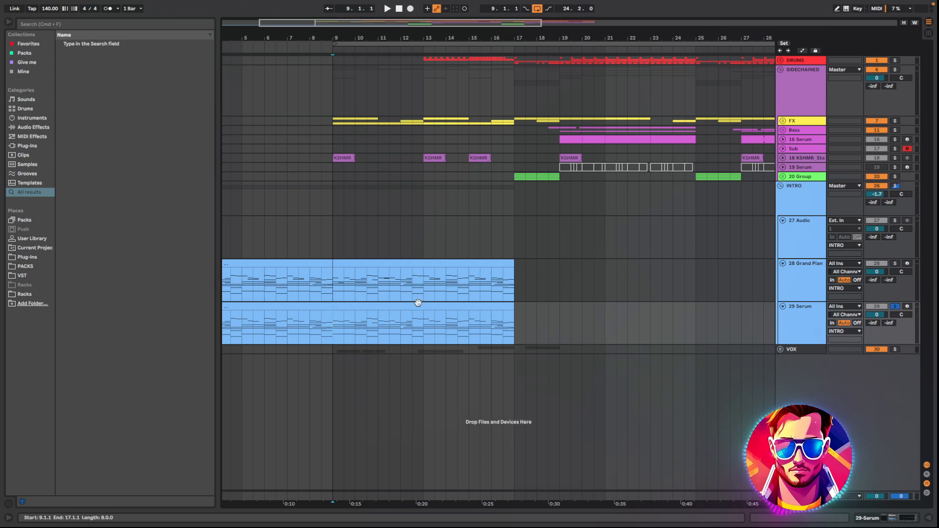
double_click(802, 317)
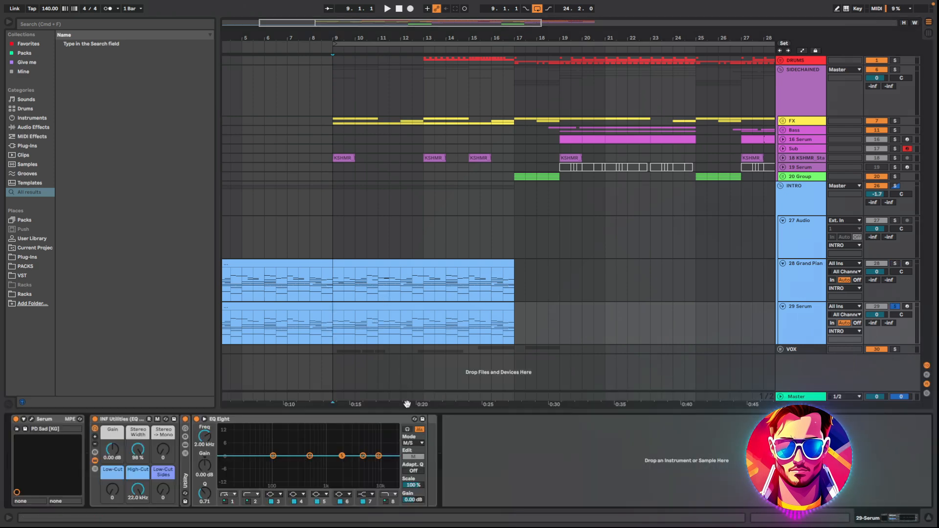
key(super+alt+p)
drag(543, 168, 430, 139)
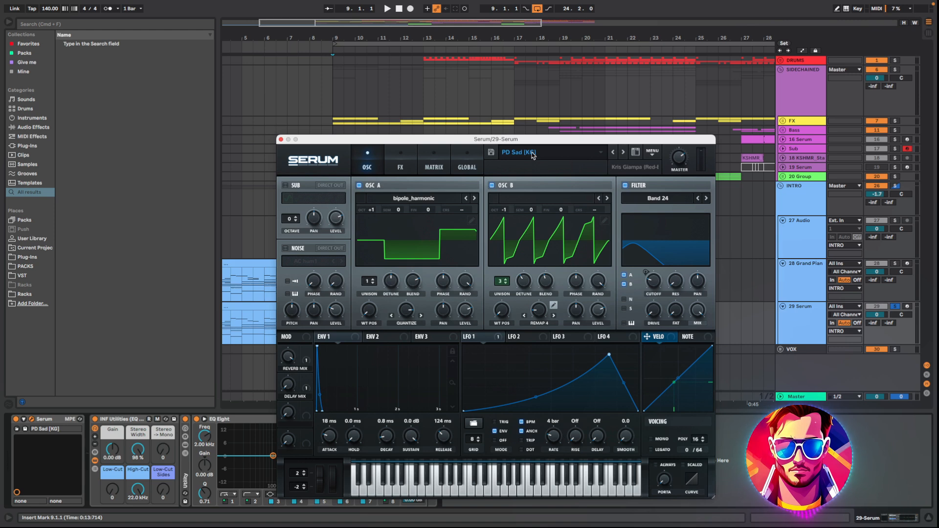
Step: Check the category of the PD Sad preset in Serum and play the soloed 29 Serum track from bar 9
click(545, 152)
mouse_move(518, 221)
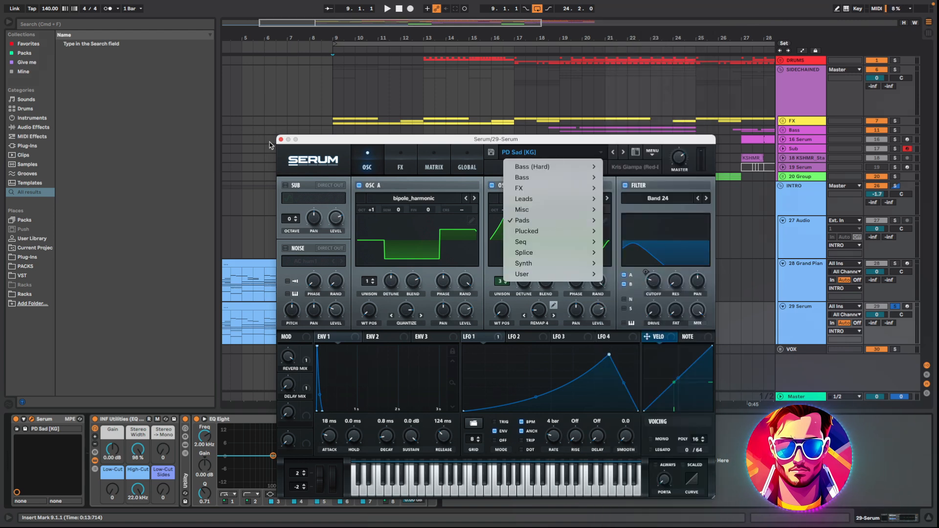
click(281, 140)
key(space)
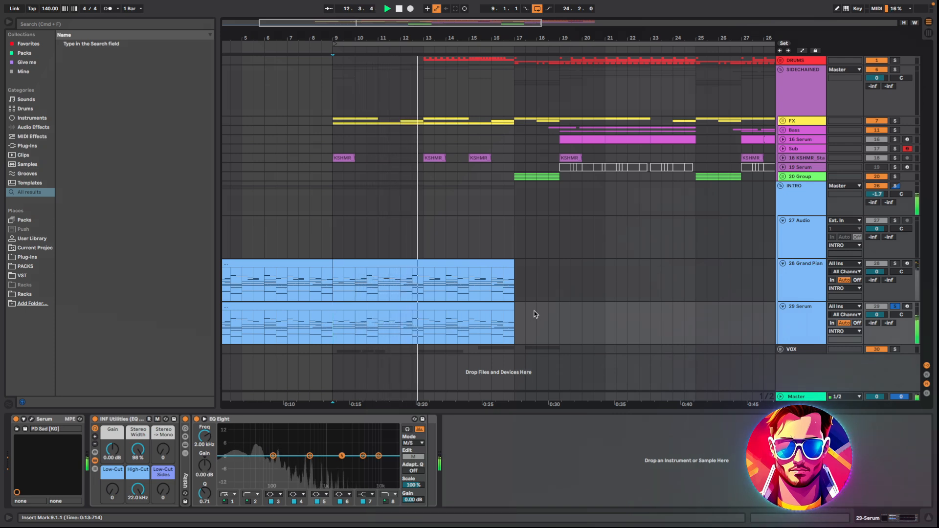
key(space)
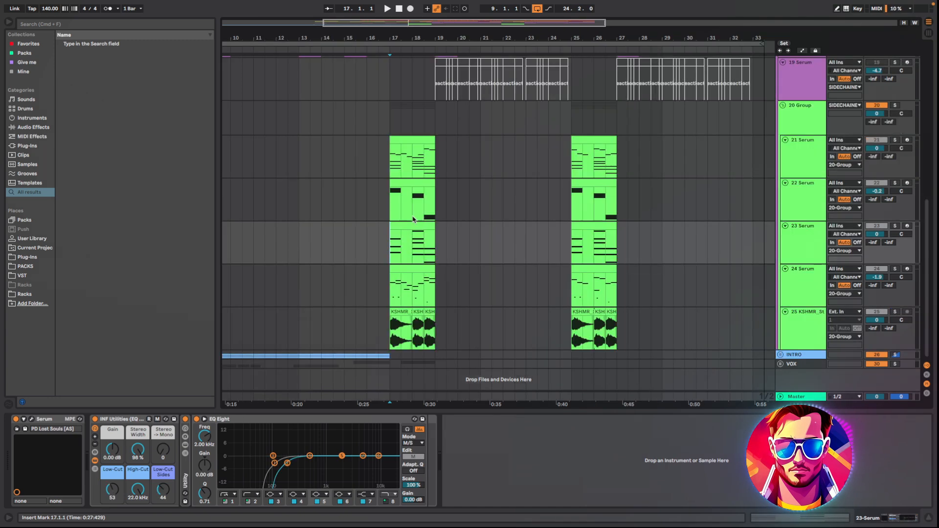
Step: Solo the 21 Serum track, inspect its SY Eiano preset in Serum and play its clip from bar 17
click(384, 177)
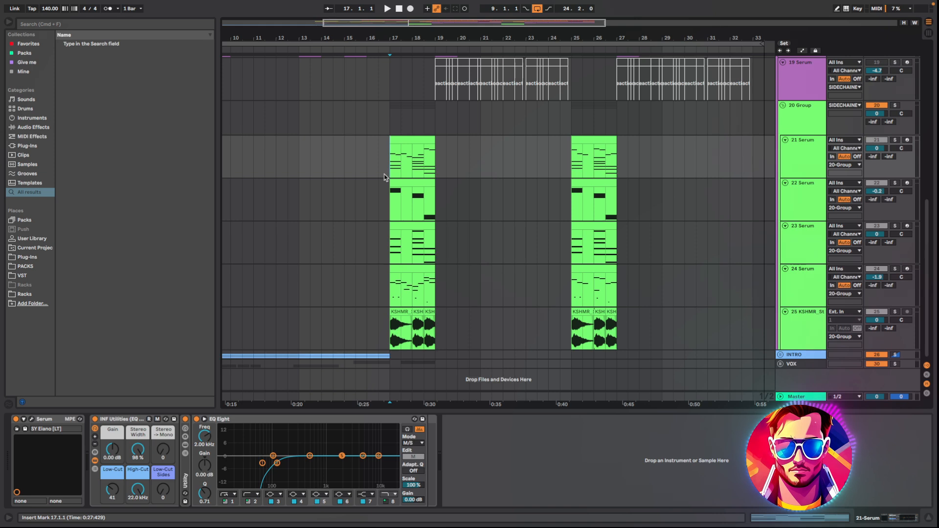
click(399, 181)
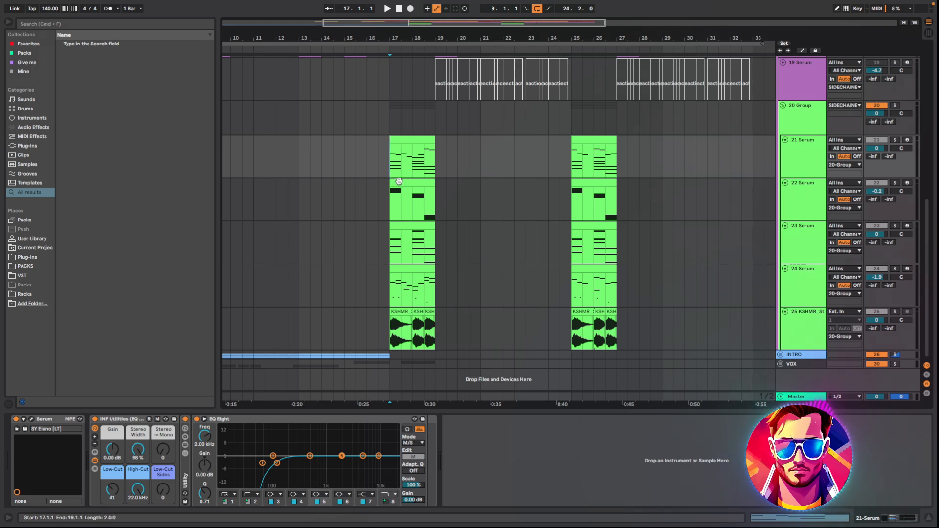
key(space)
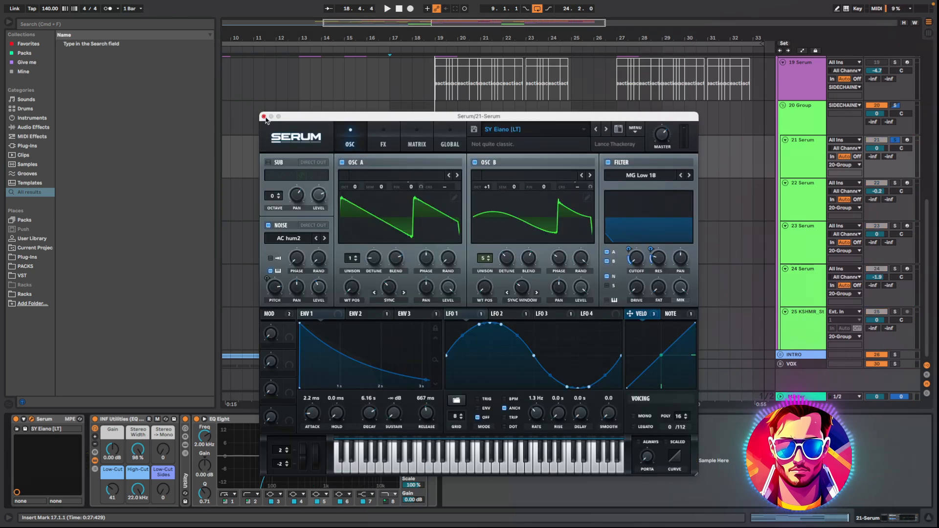
click(264, 117)
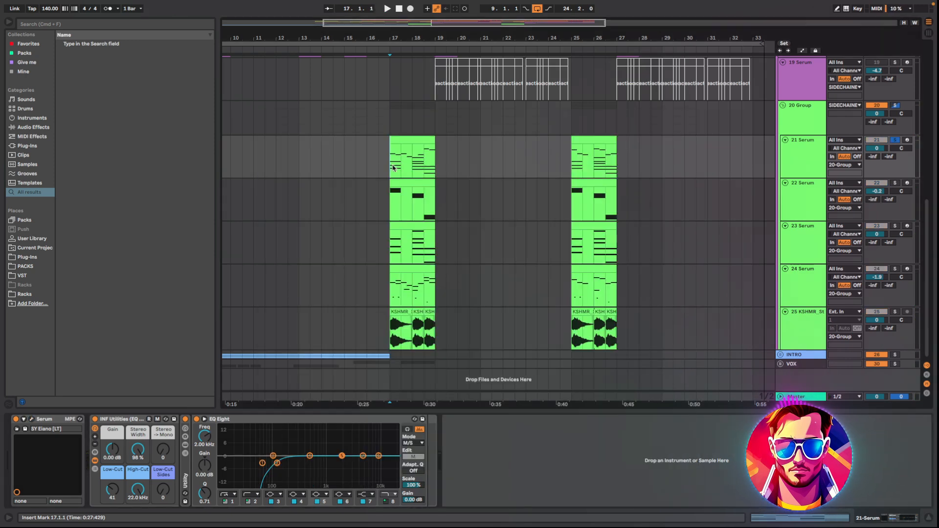
key(space)
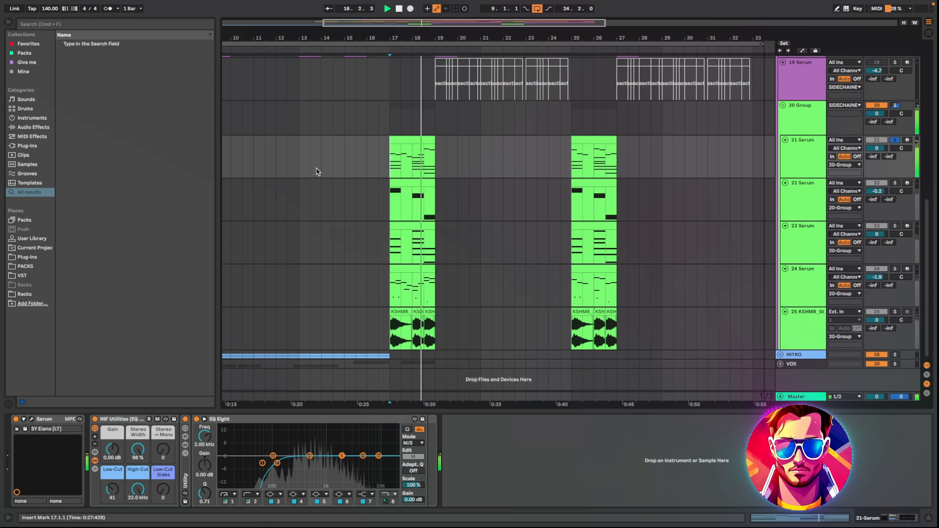
key(space)
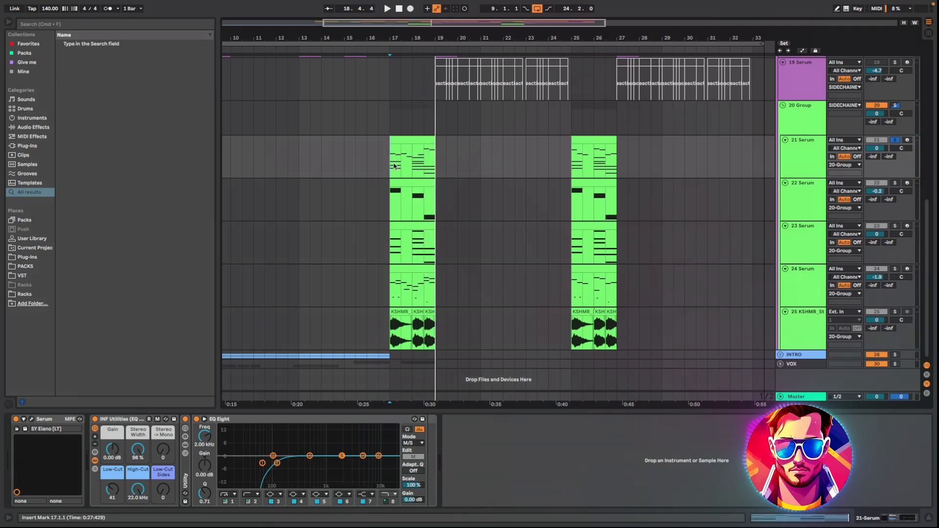
Step: Play the soloed 22 Serum track from bar 17 and inspect its Serum oscillator and effects settings
click(427, 200)
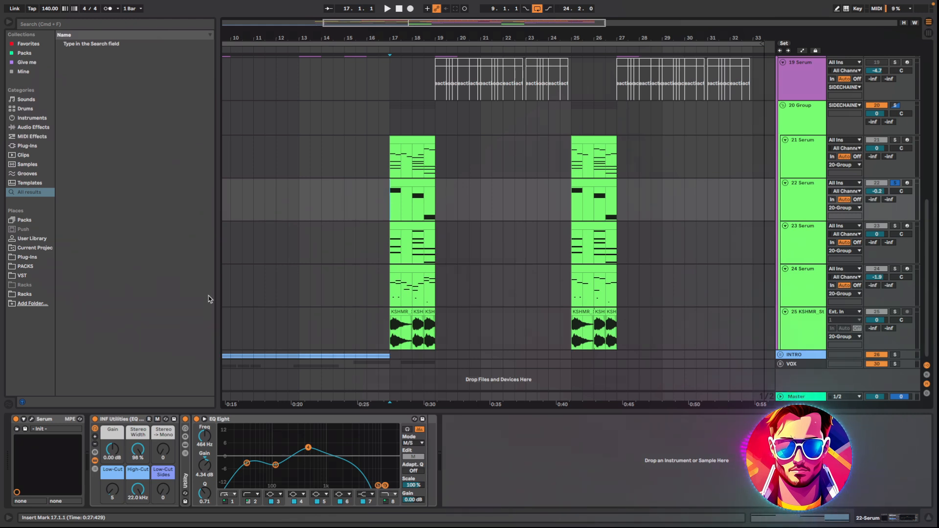
key(space)
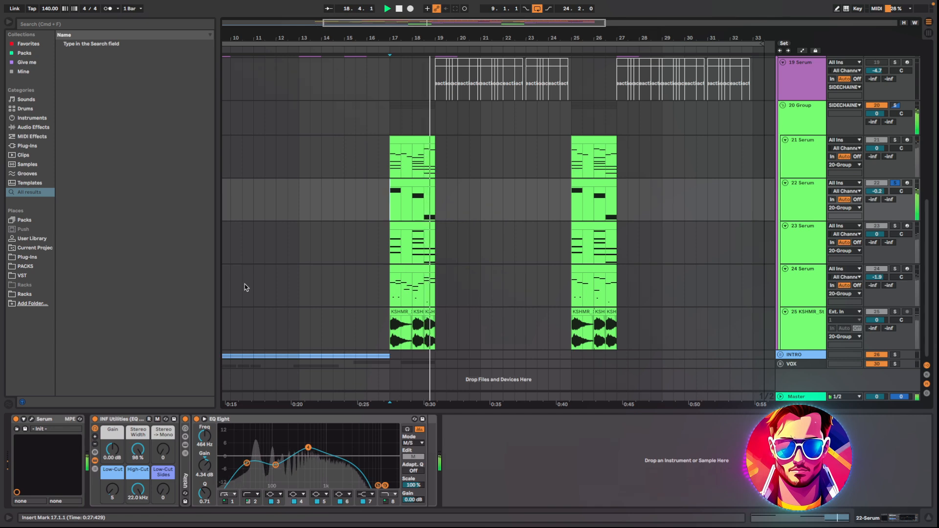
key(space)
click(31, 419)
drag(404, 162, 410, 128)
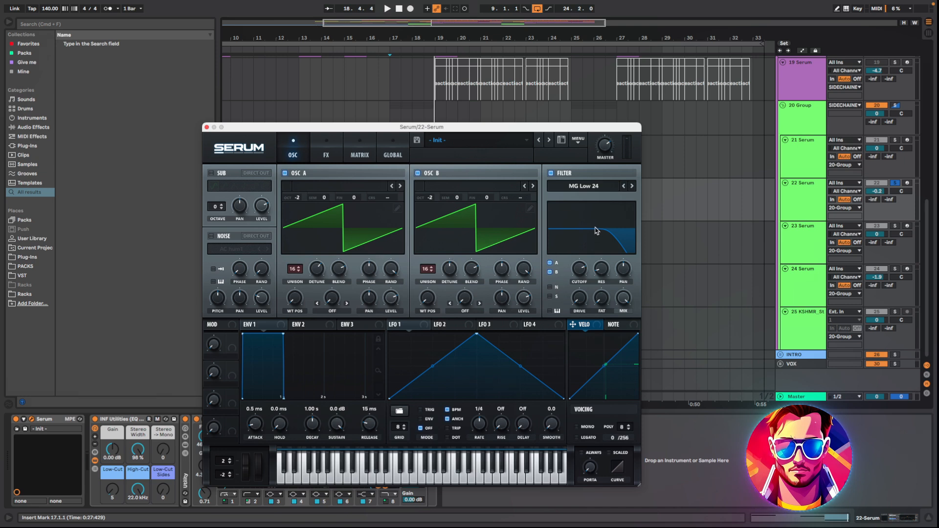
click(335, 150)
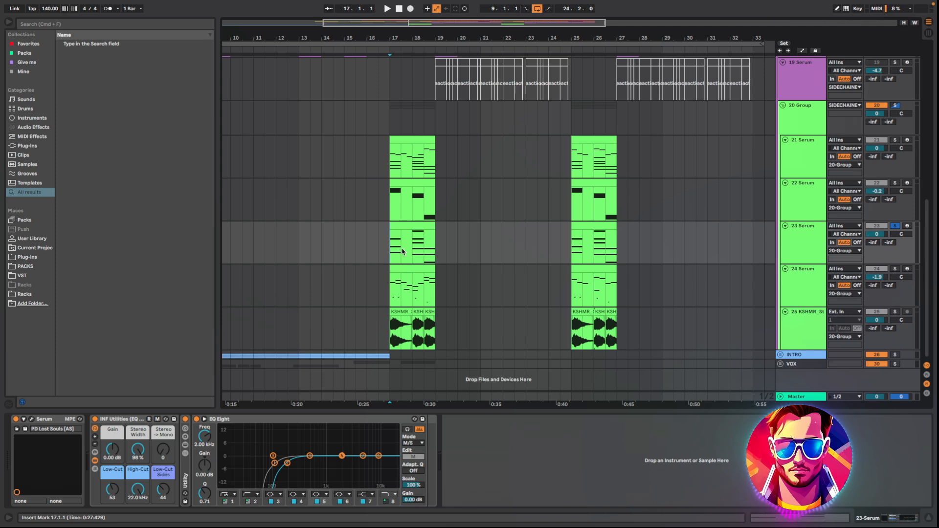
Step: Play the soloed 23 Serum track from bar 17
key(space)
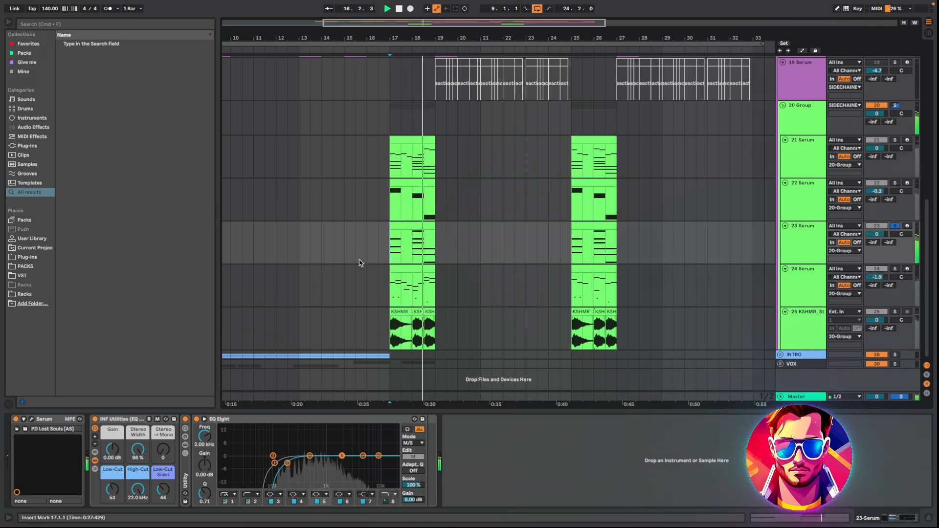
click(335, 303)
key(space)
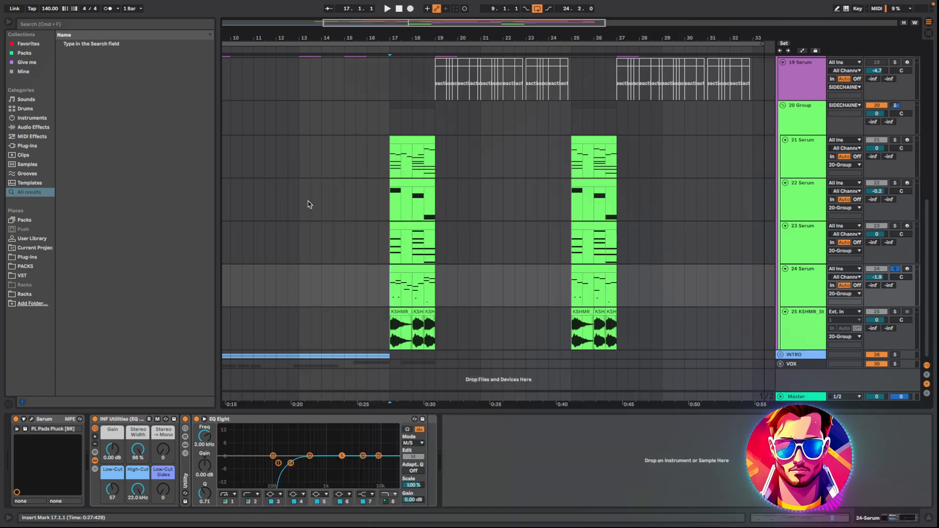
Step: Play the 24 Serum clip with its notes open, and audition the soloed KSHMR stab track from bar 17
double_click(404, 290)
key(space)
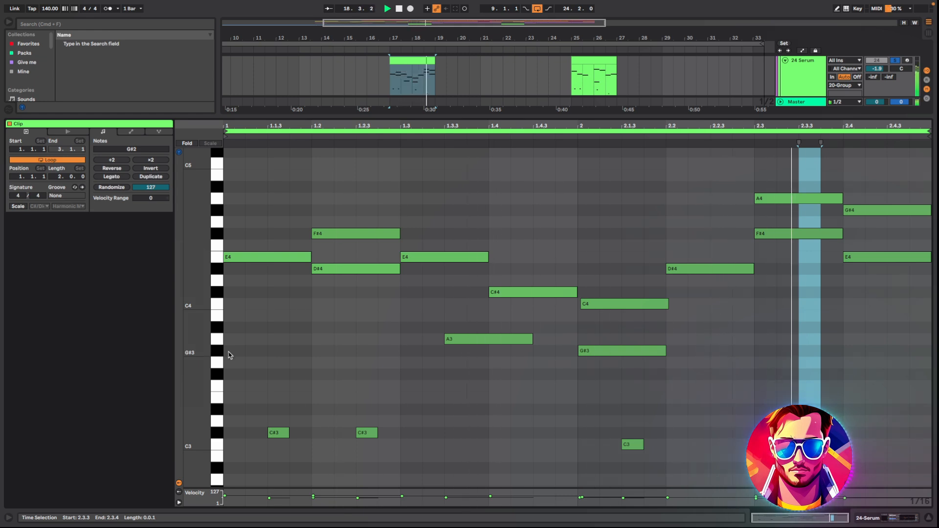
key(space)
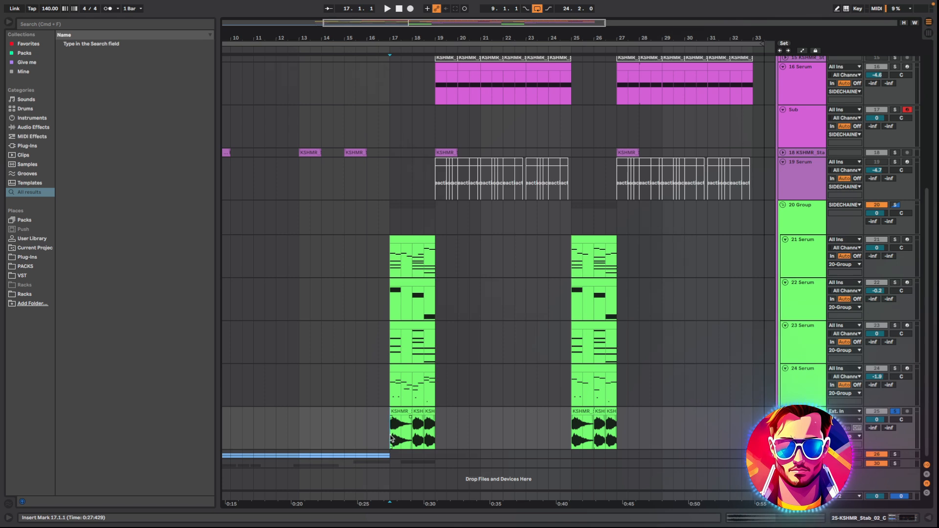
key(space)
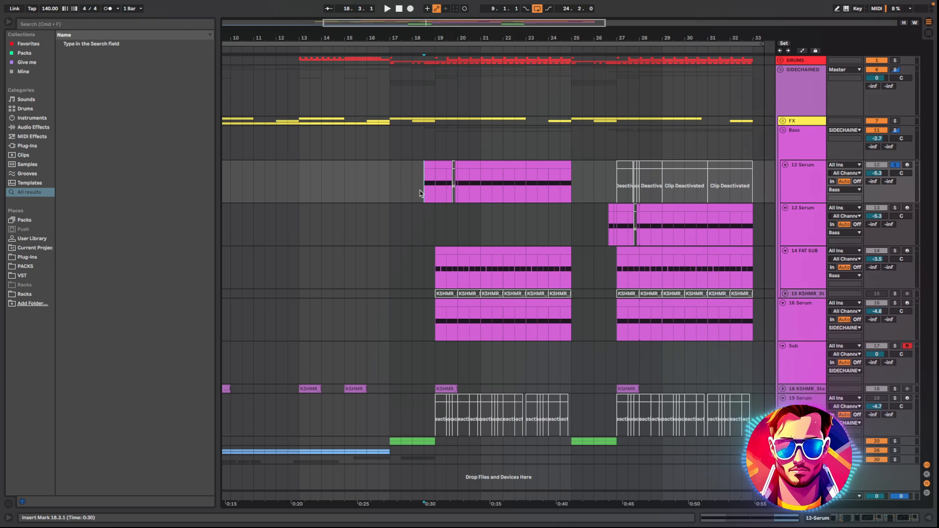
Step: Play the soloed 12 Serum bass track from 18.3.1 with its device chain shown
key(space)
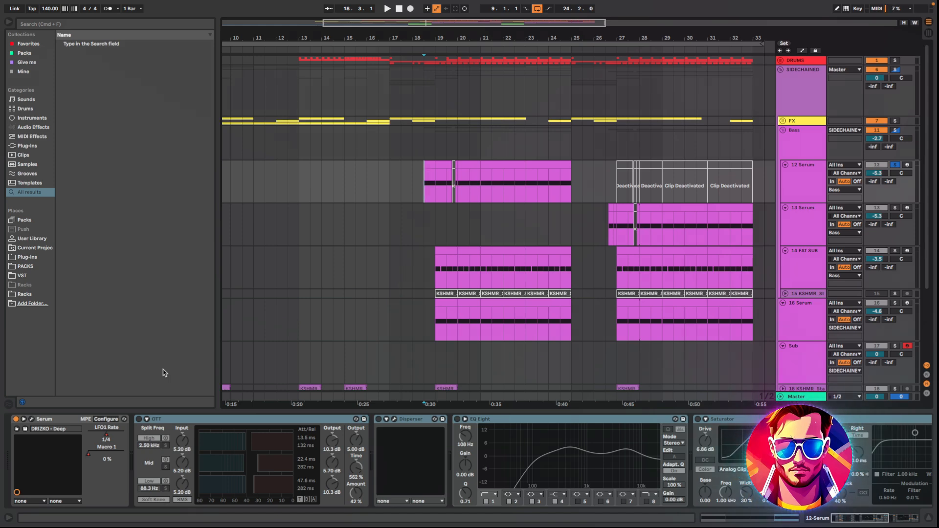
key(space)
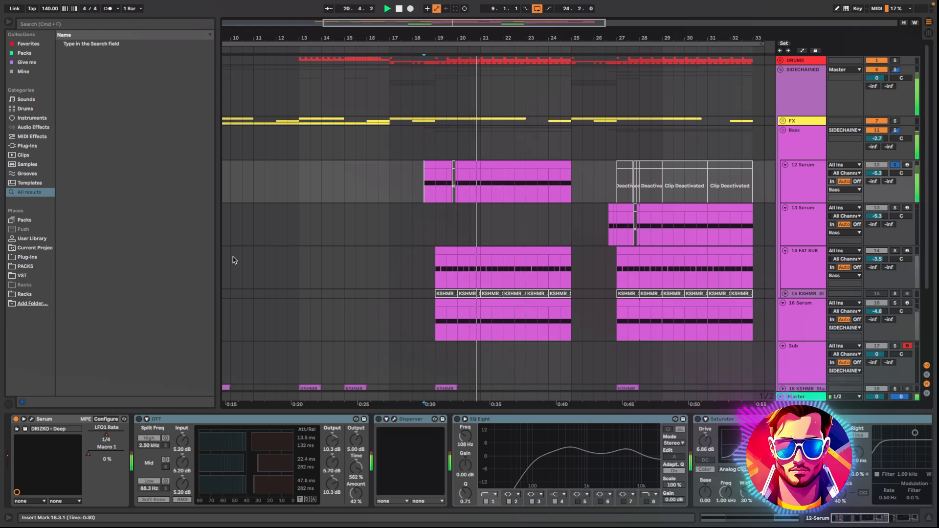
key(space)
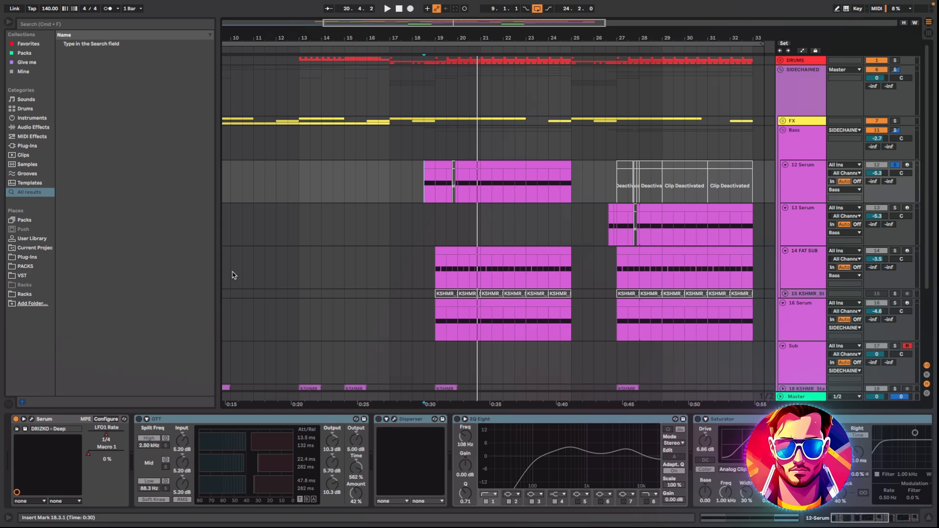
Step: Open Serum on the 12 Serum track, examine its oscillators, LFO 1 and LFO 2, and play the bass without effects
click(32, 419)
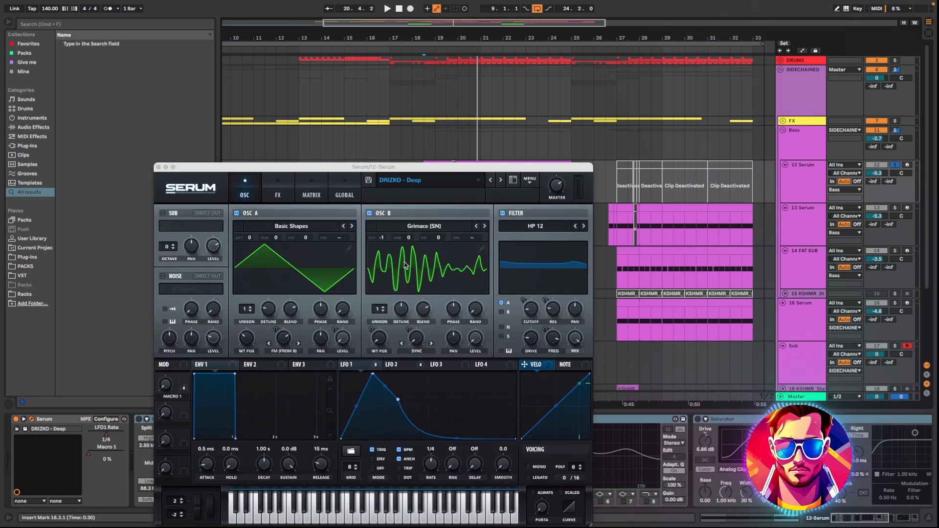
drag(485, 167, 566, 86)
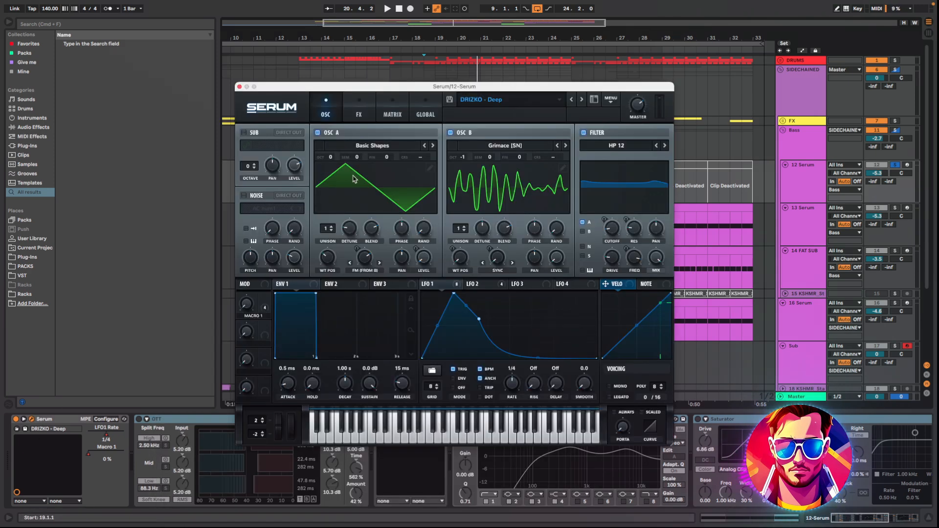
click(489, 146)
click(429, 357)
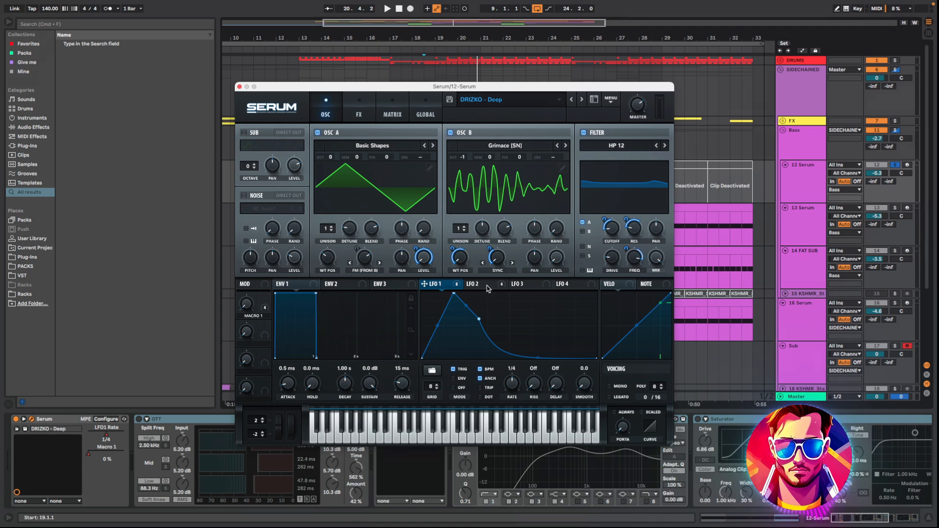
click(487, 287)
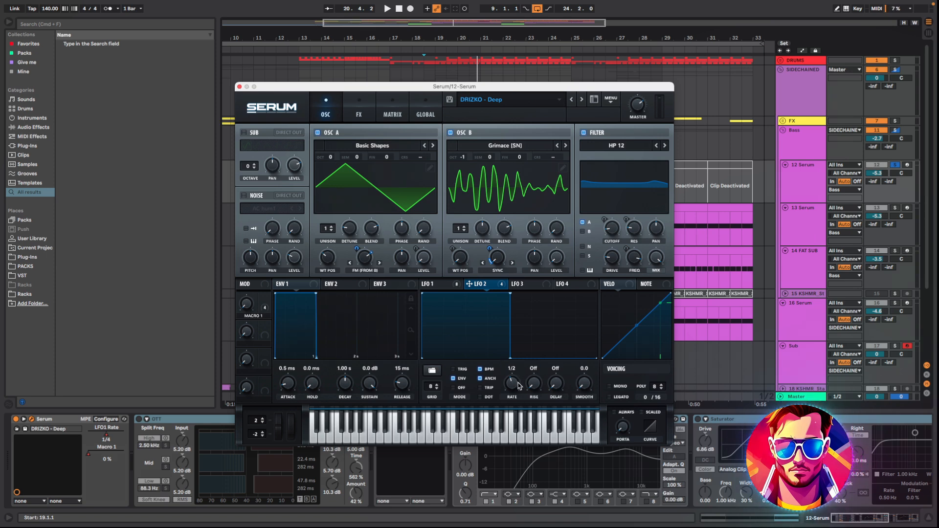
click(443, 288)
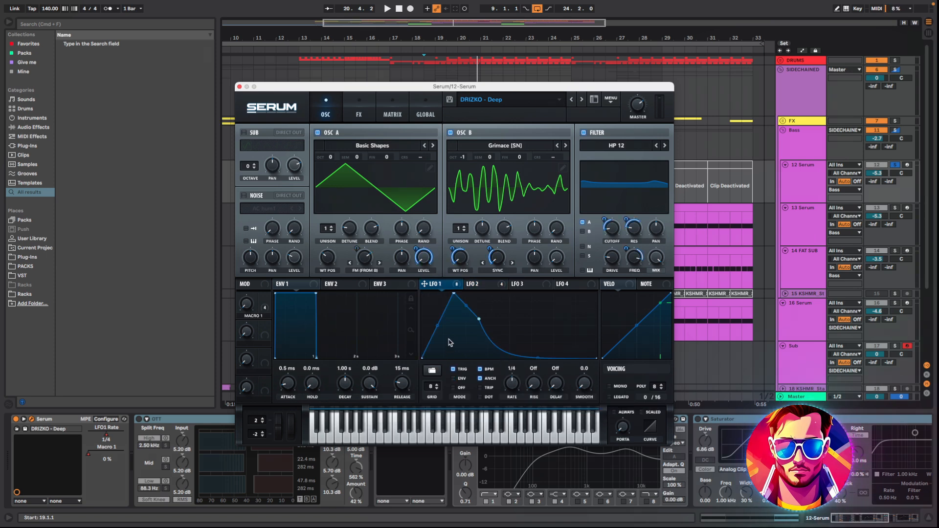
click(491, 285)
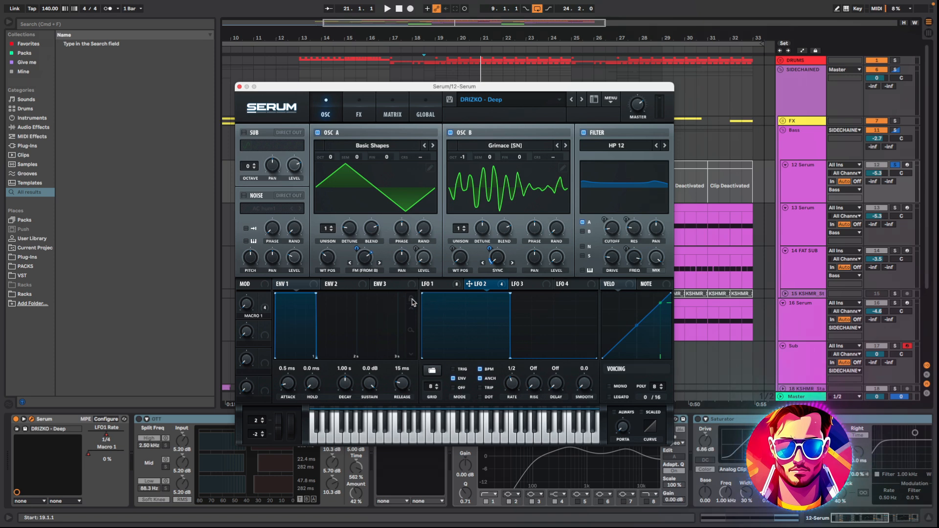
key(space)
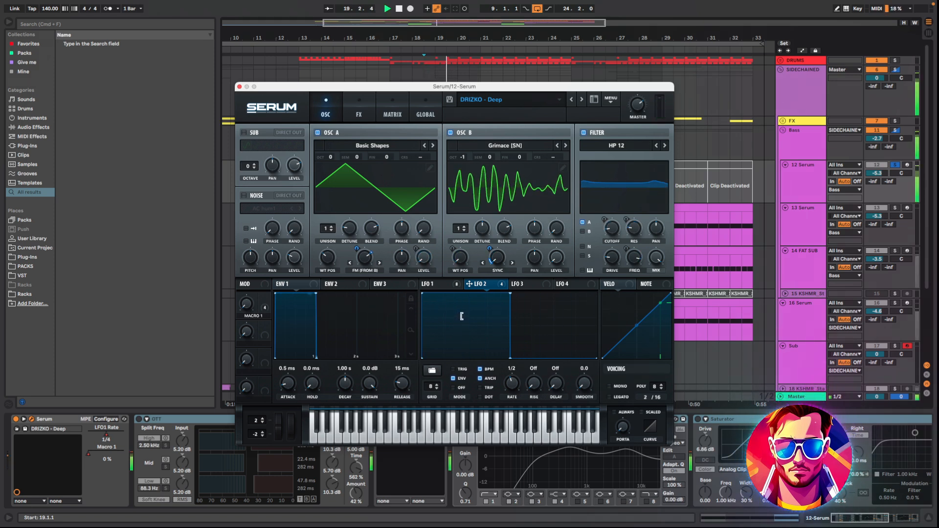
key(space)
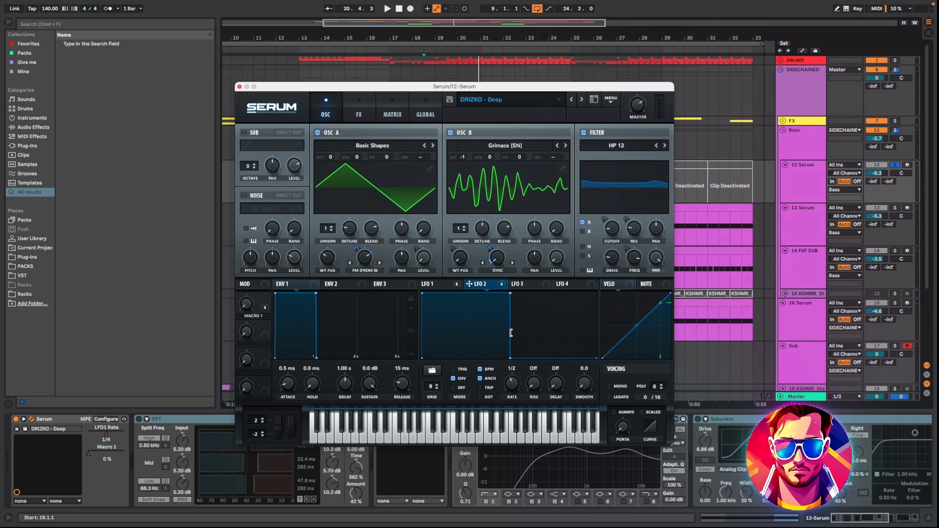
Step: Enable the Hyper/Dimension and Distortion effects in the 12 Serum patch and play the bass from 18.3.1
mouse_move(495, 263)
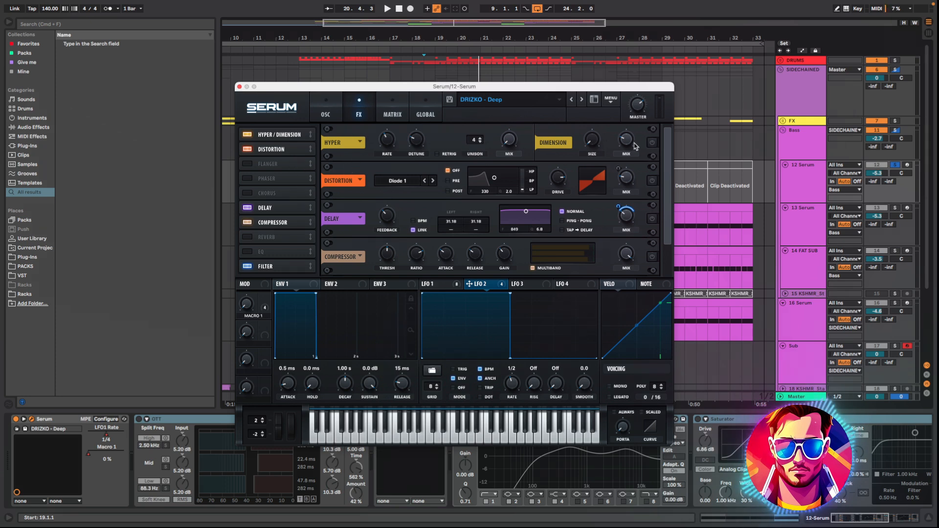
click(652, 142)
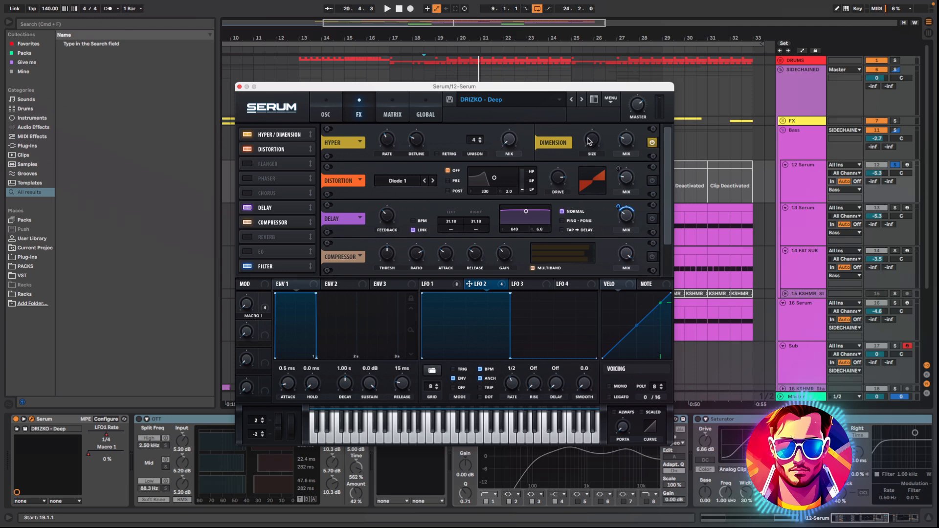
mouse_move(628, 143)
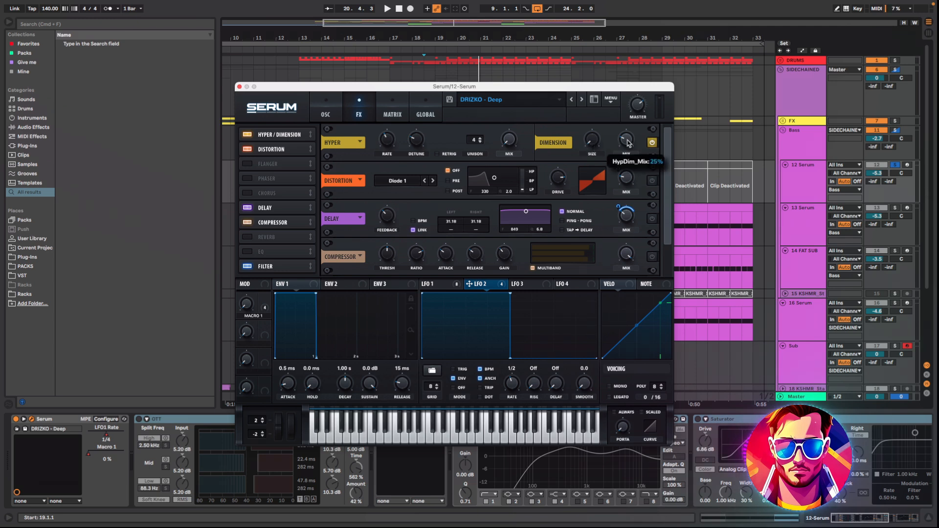
click(652, 181)
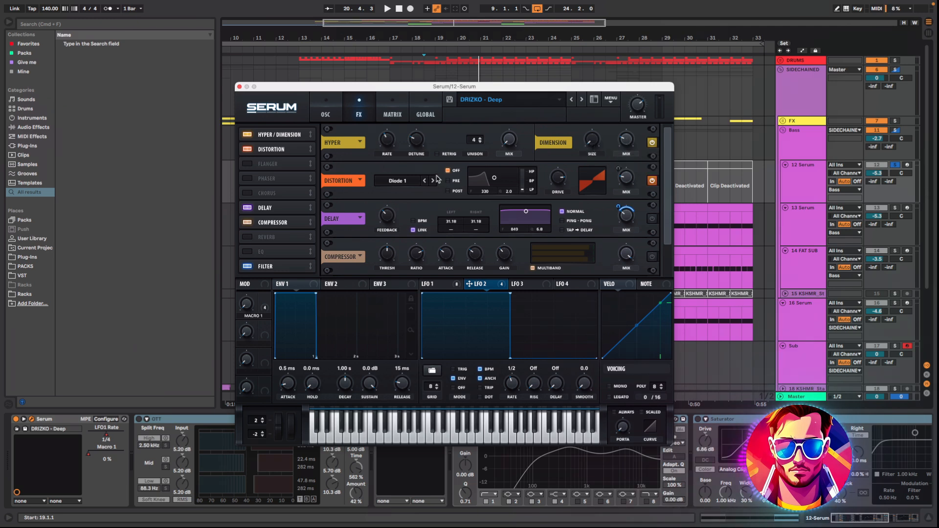
key(space)
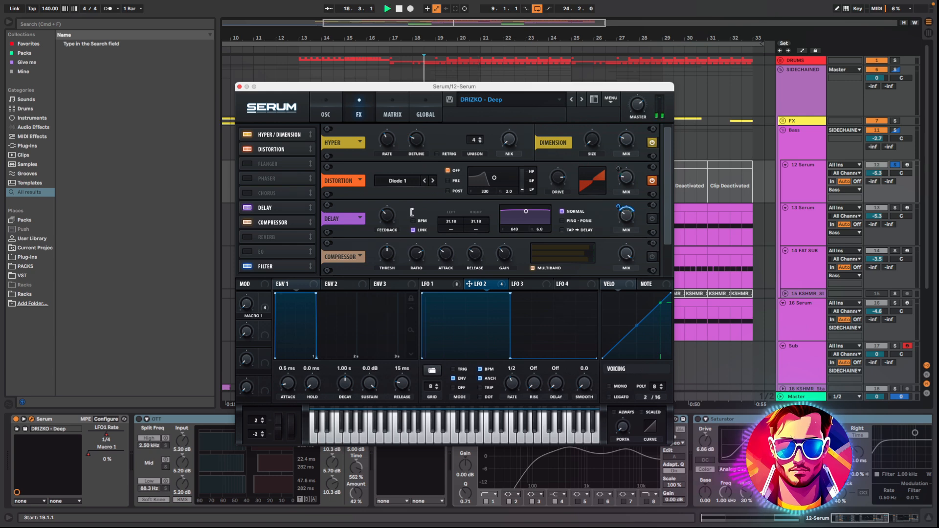
key(space)
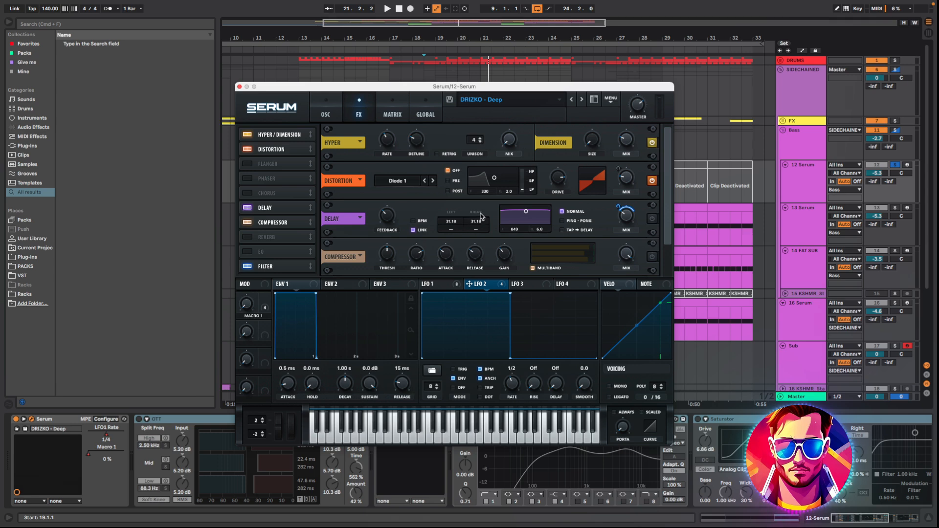
Step: Enable the Delay effect in the Serum patch and play the bass with it
mouse_move(479, 288)
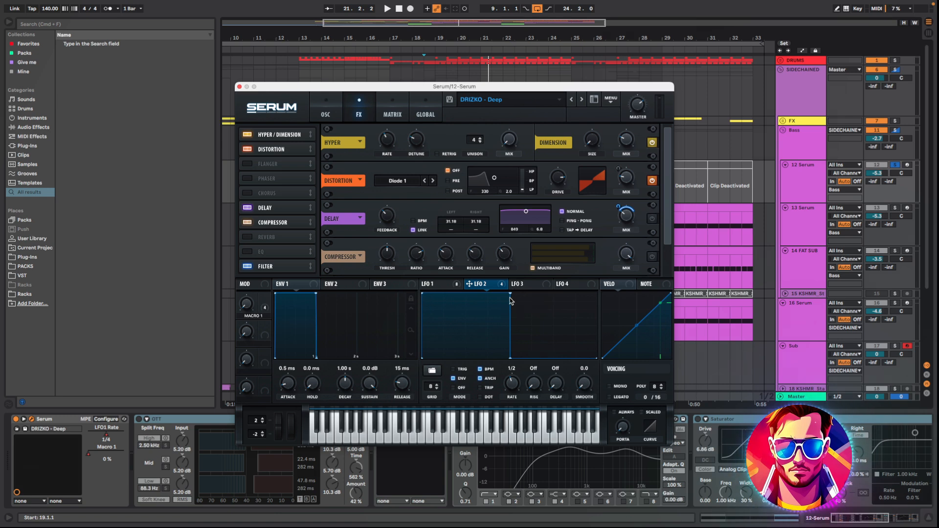
key(space)
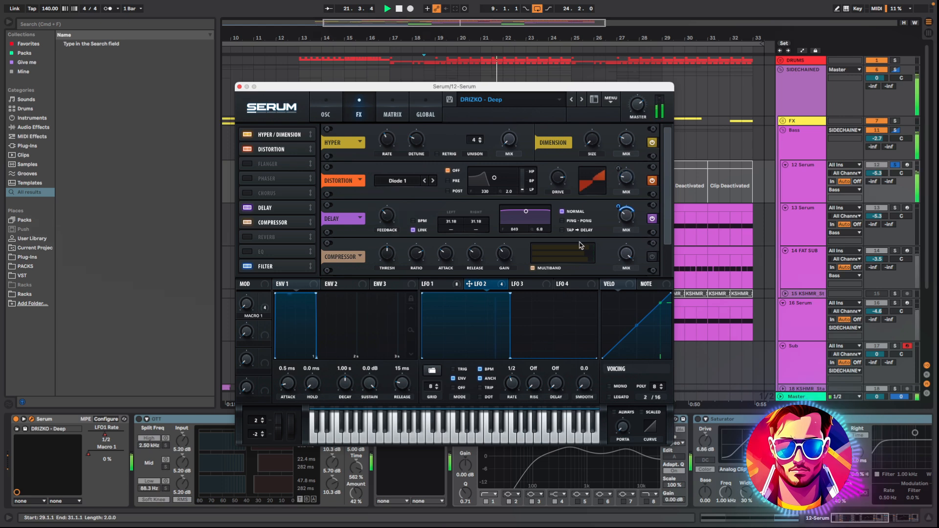
key(space)
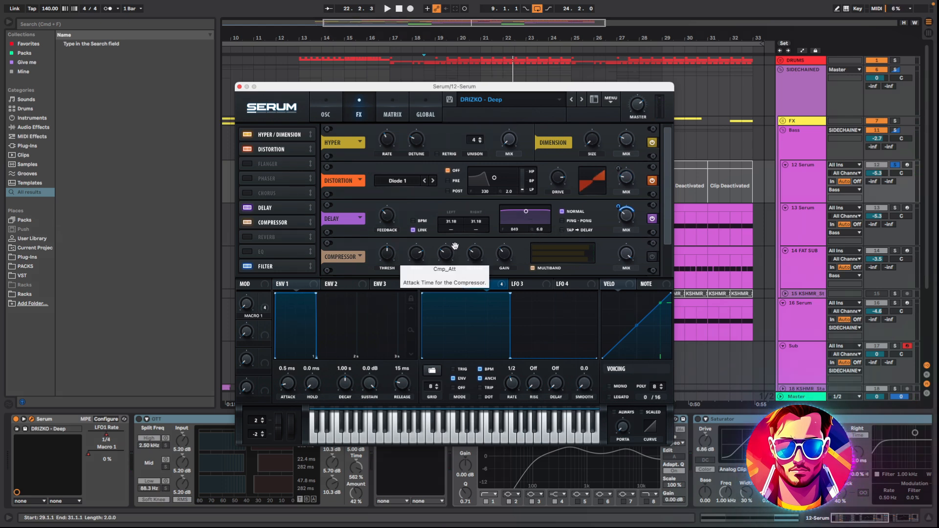
Step: Enable the multiband Compressor effect in the Serum patch and play the bass with it
scroll(450, 242, down, 2)
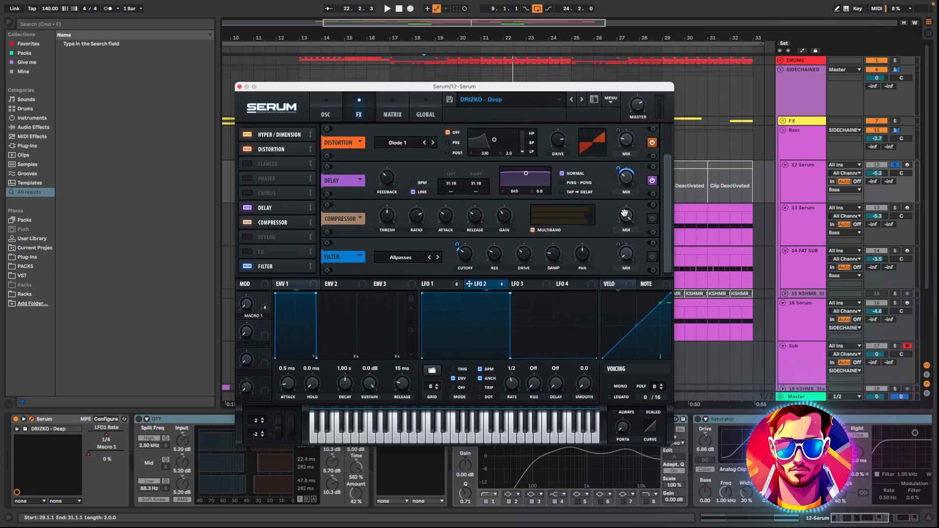
click(652, 218)
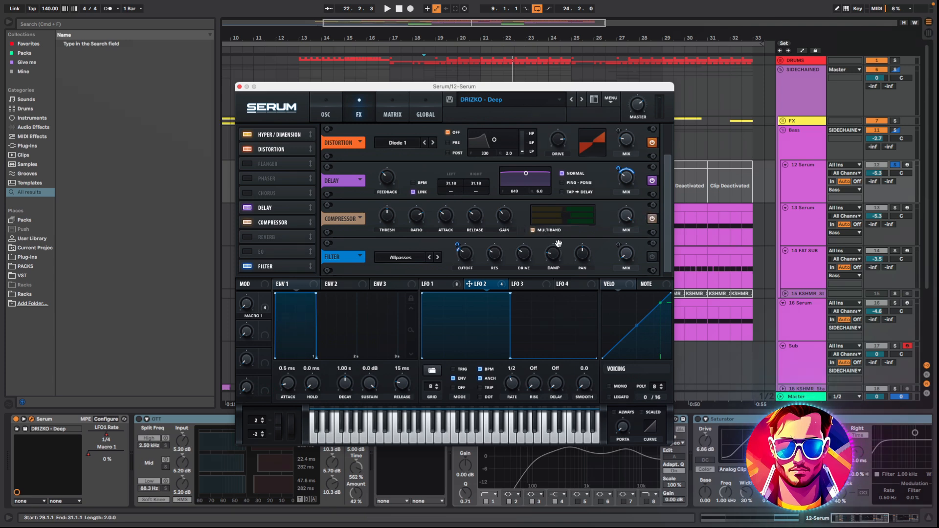
key(space)
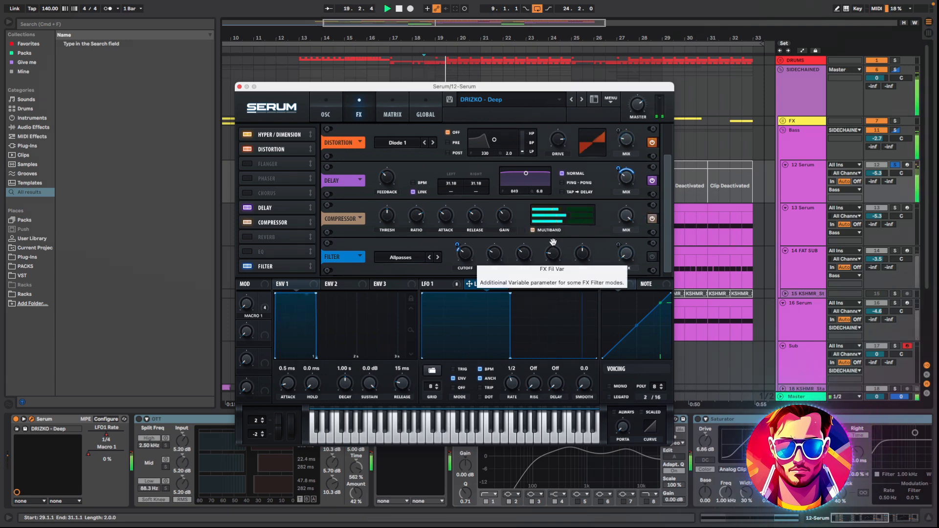
key(space)
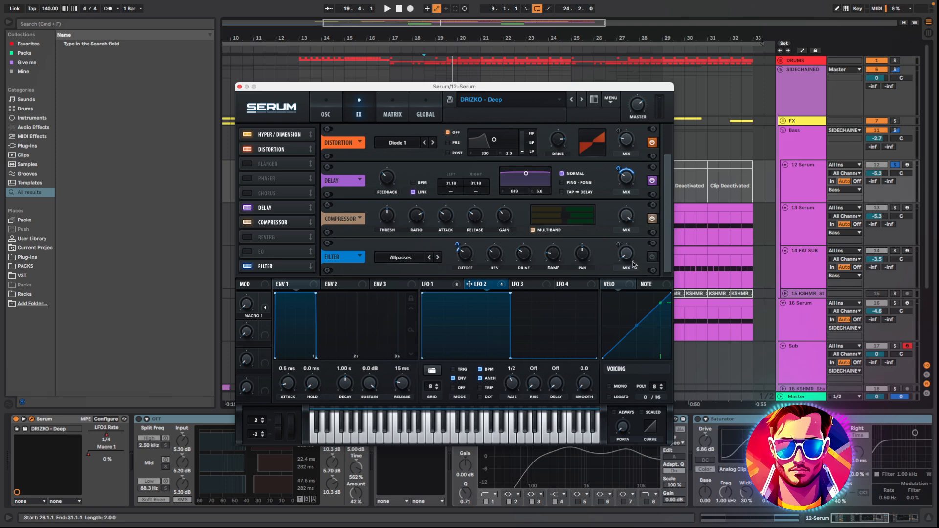
Step: Enable the Allpasses Filter effect in Serum, inspect LFO 1's modulation of the effects, and play the bass
click(652, 257)
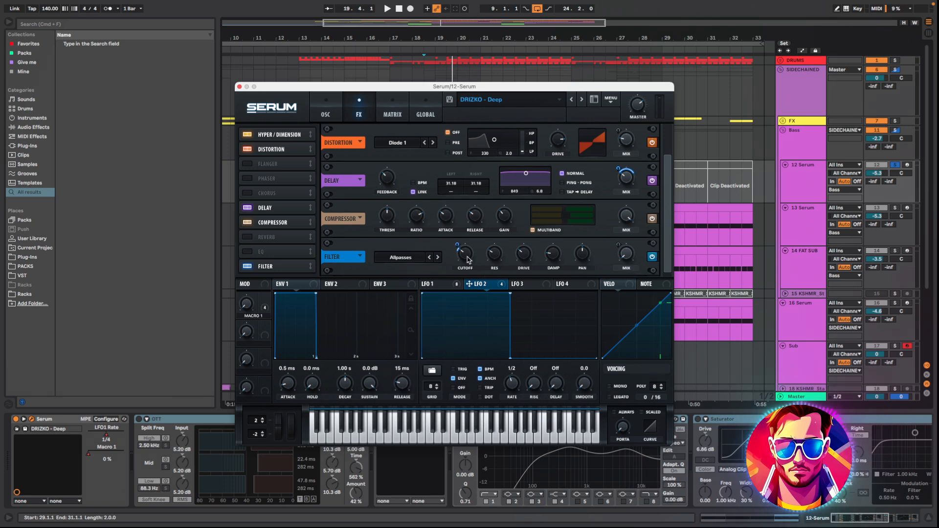
click(433, 284)
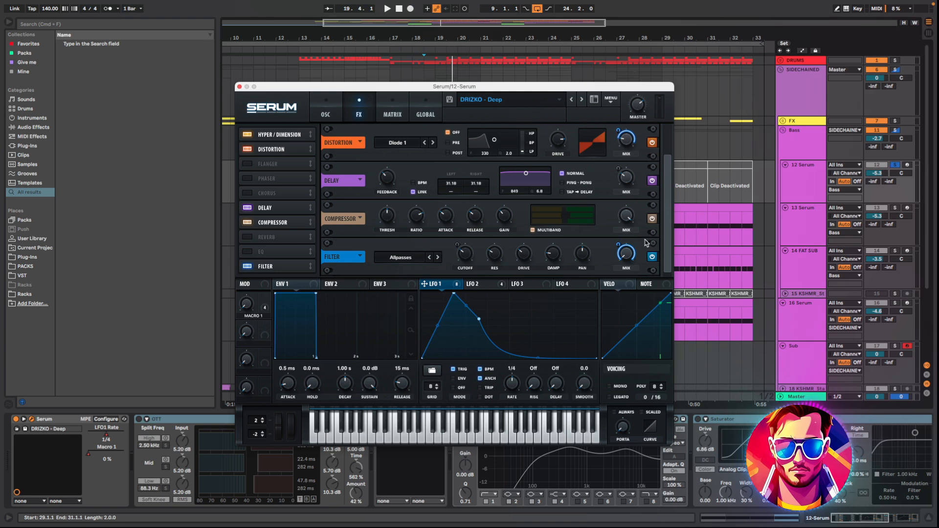
scroll(641, 196, up, 1)
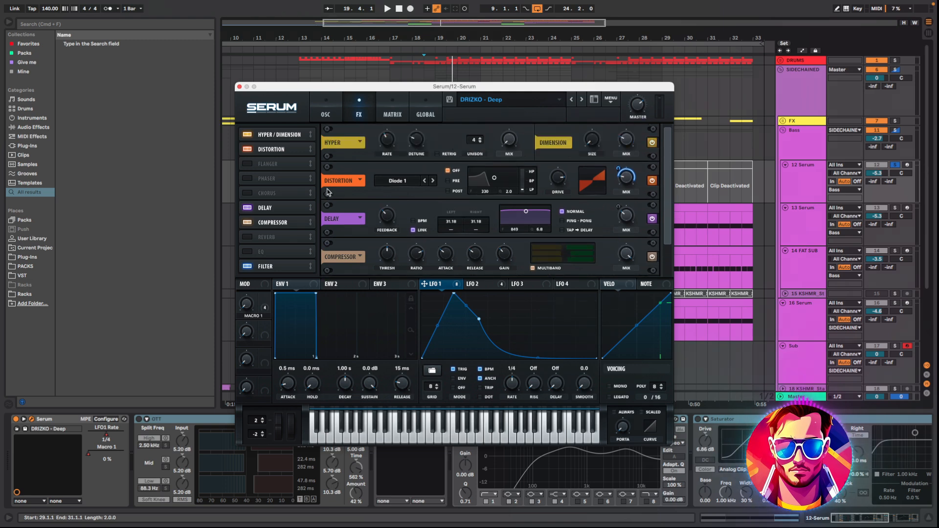
scroll(509, 228, down, 1)
key(space)
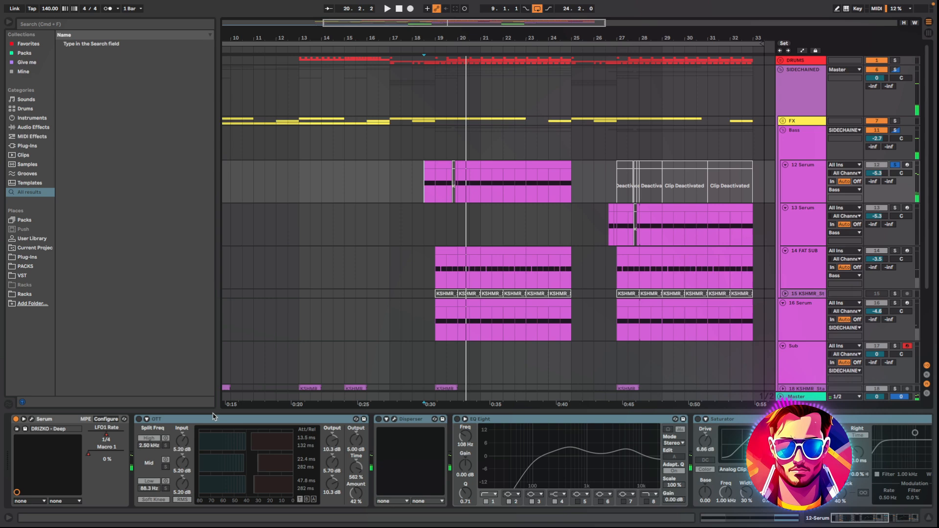
Step: Turn on the OTT and Disperser devices in the 12 Serum chain, view Disperser's settings, and play the bass from 18.3.1
click(214, 419)
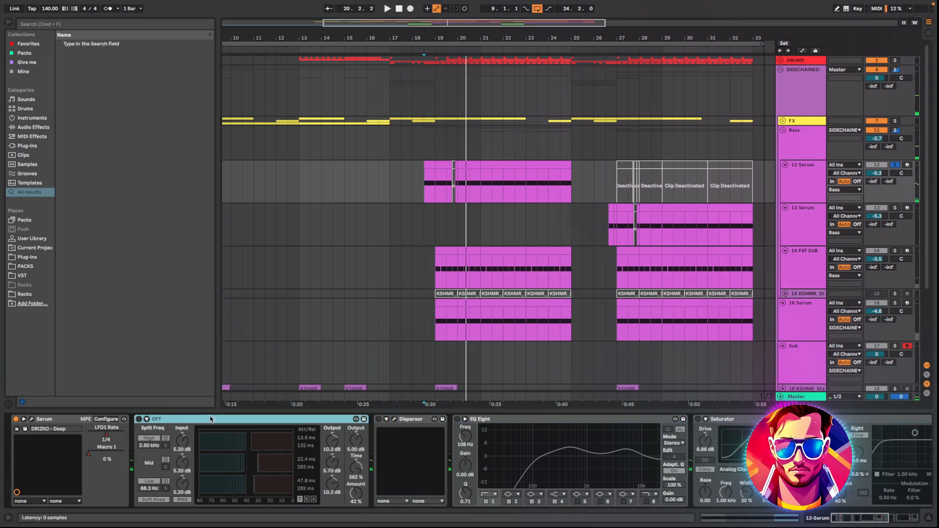
click(139, 420)
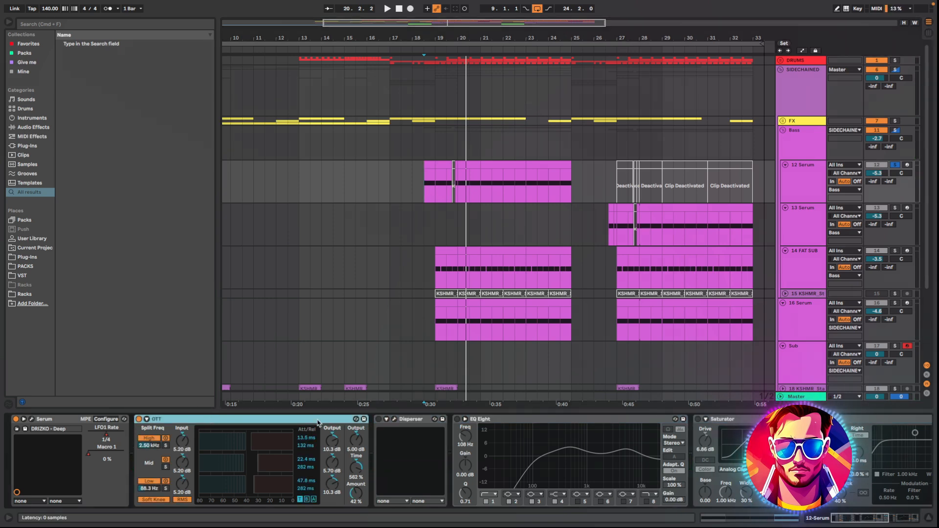
click(379, 419)
click(394, 420)
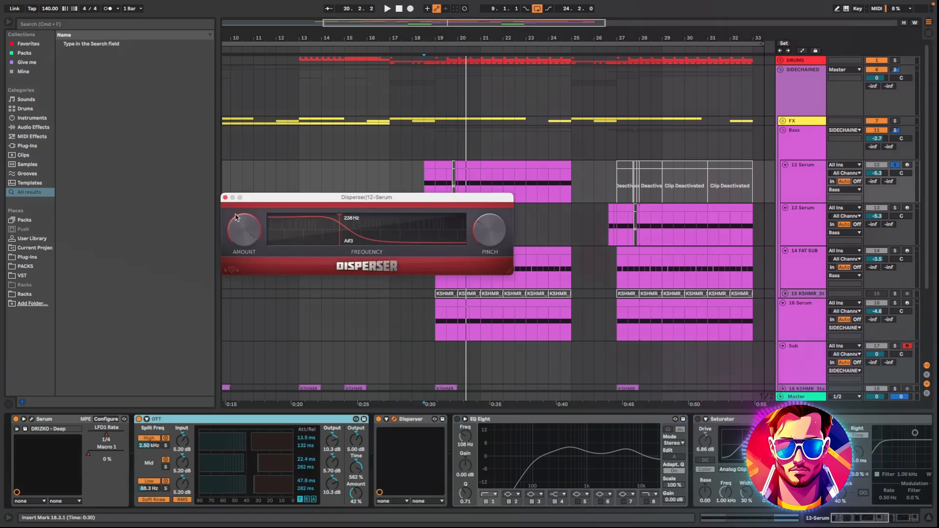
key(space)
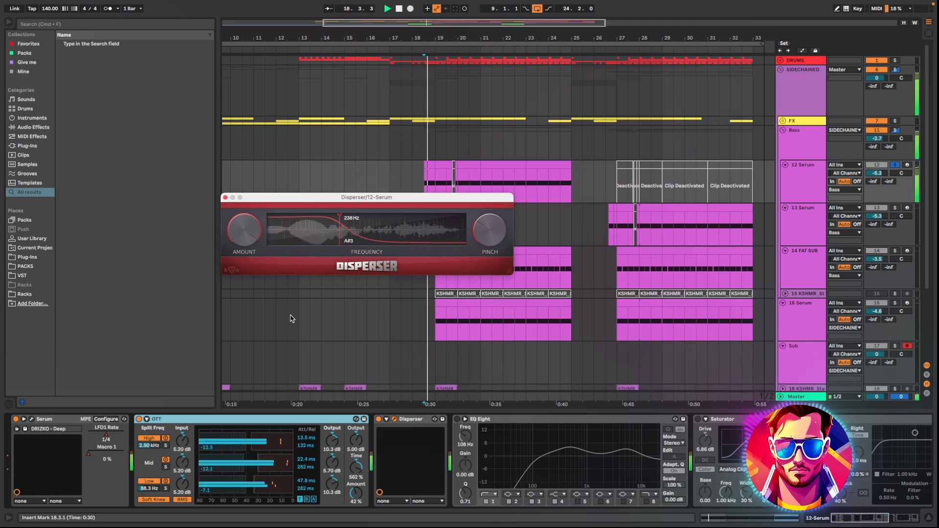
key(space)
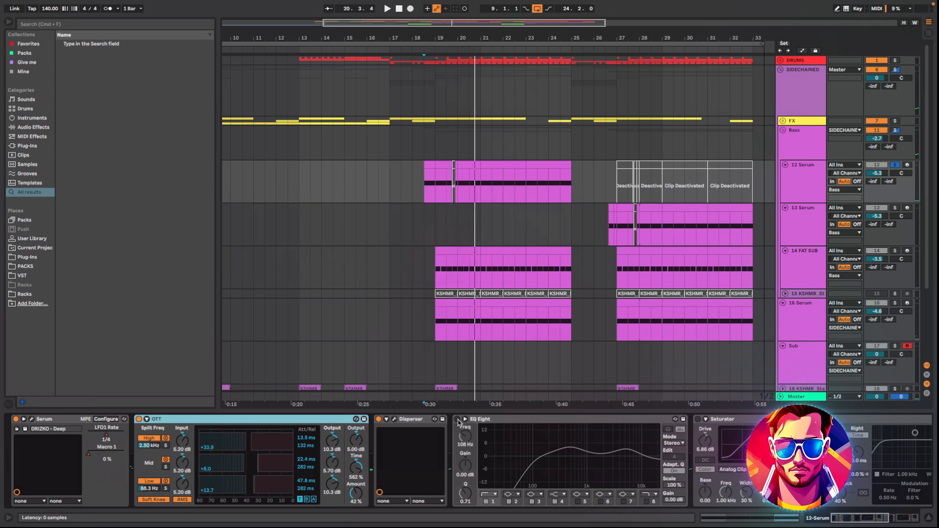
Step: Turn on the EQ Eight after Disperser and the Saturator, play the bass, and turn on the Delay device
click(457, 419)
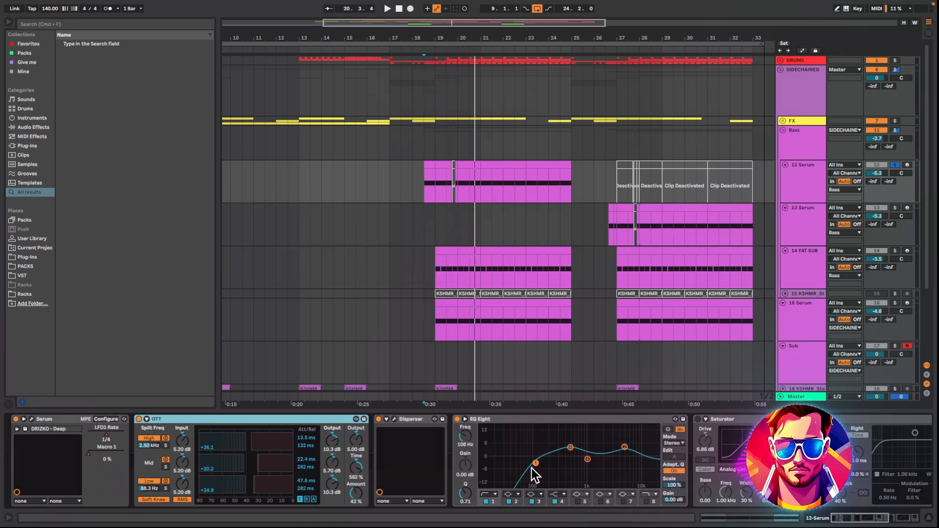
click(368, 420)
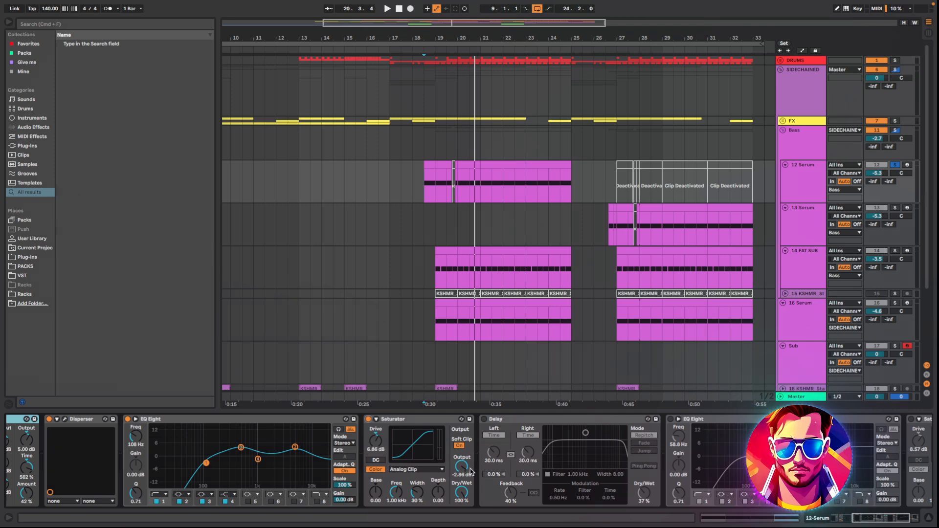
key(space)
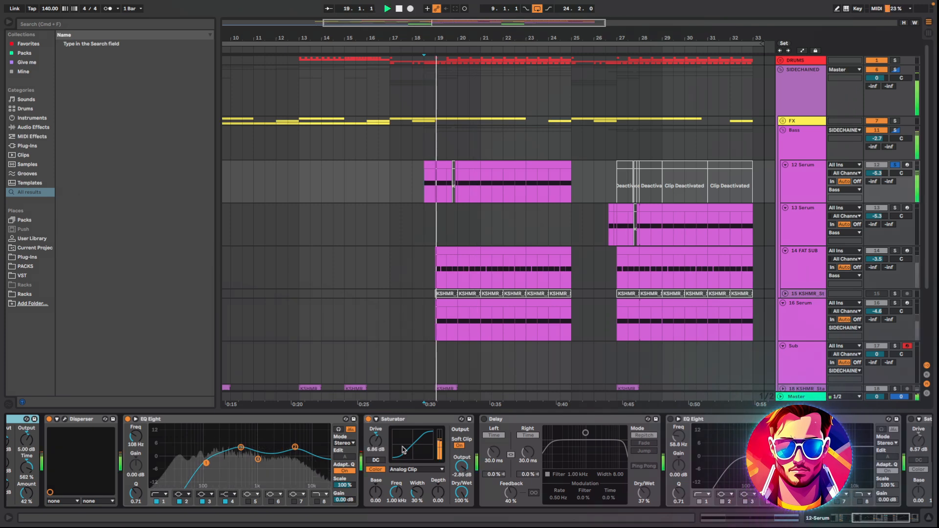
key(space)
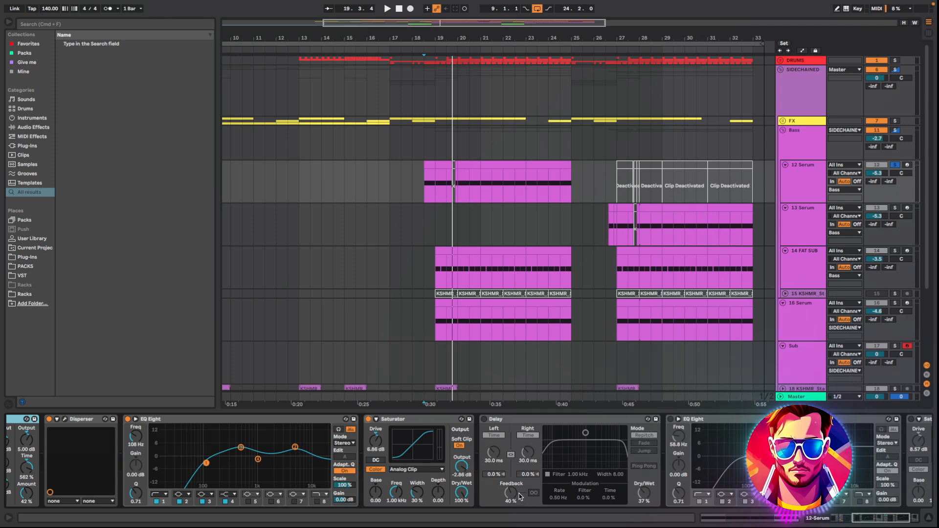
click(485, 420)
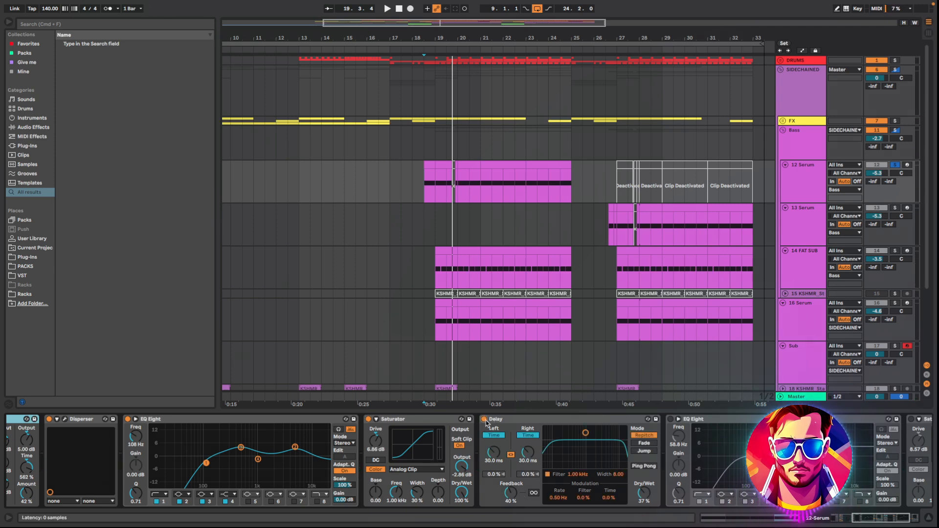
Step: Play the 12 Serum bass with the Delay on, and turn on the EQ Eight after the Delay
key(space)
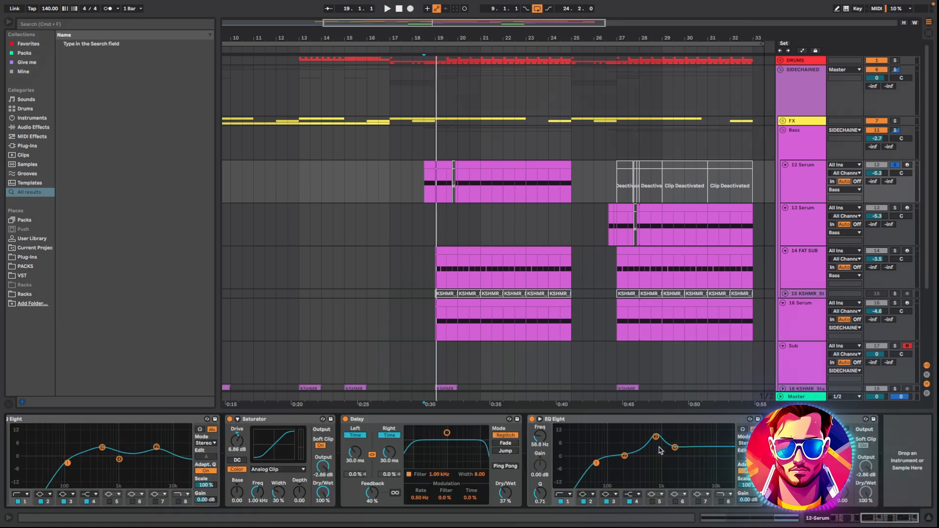
key(space)
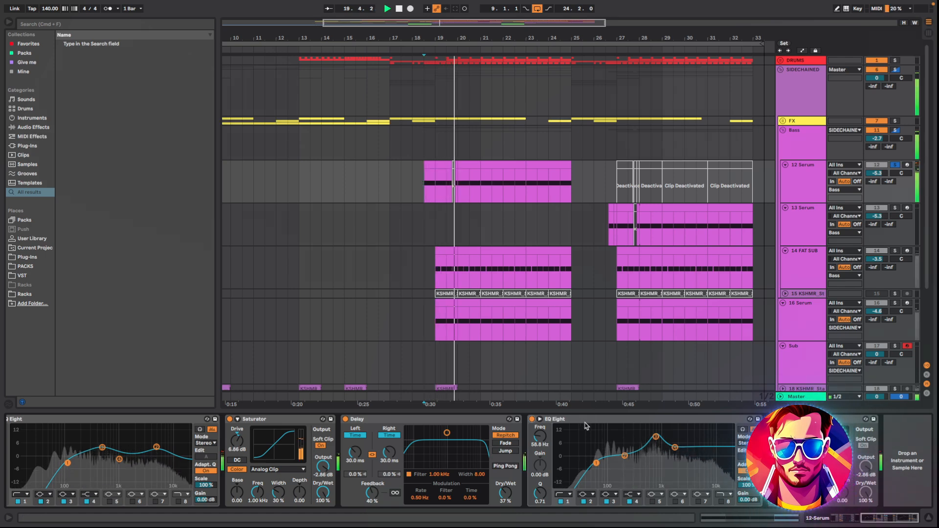
key(space)
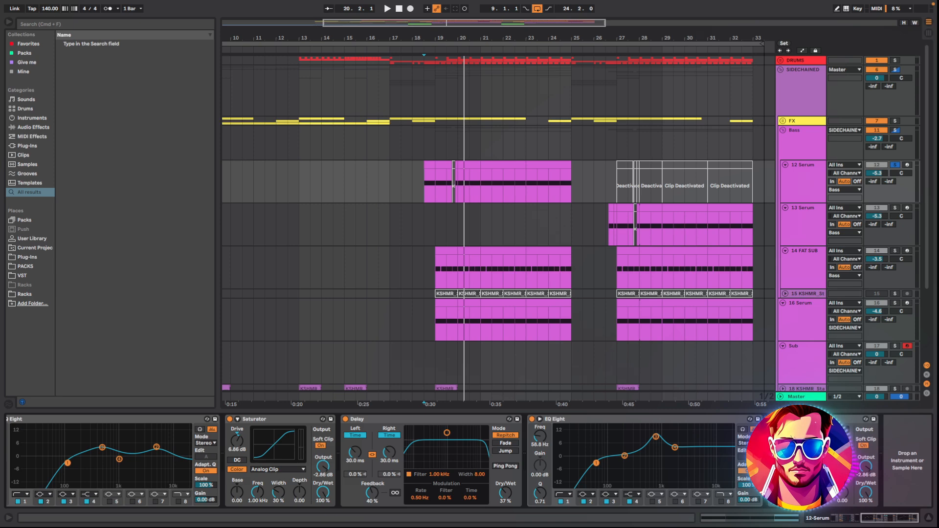
key(space)
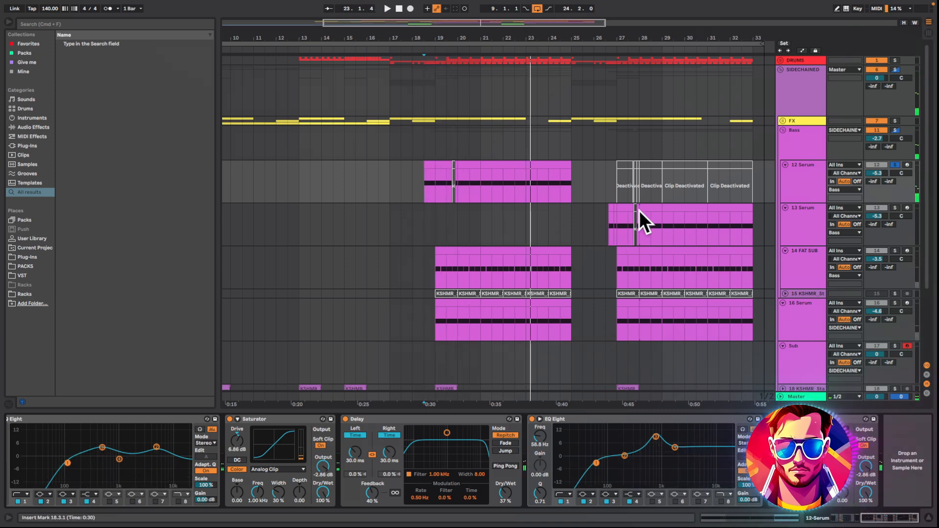
Step: Inspect the 13 Serum track's device chain and Serum patch, and play the soloed track from 26.3.3
click(573, 226)
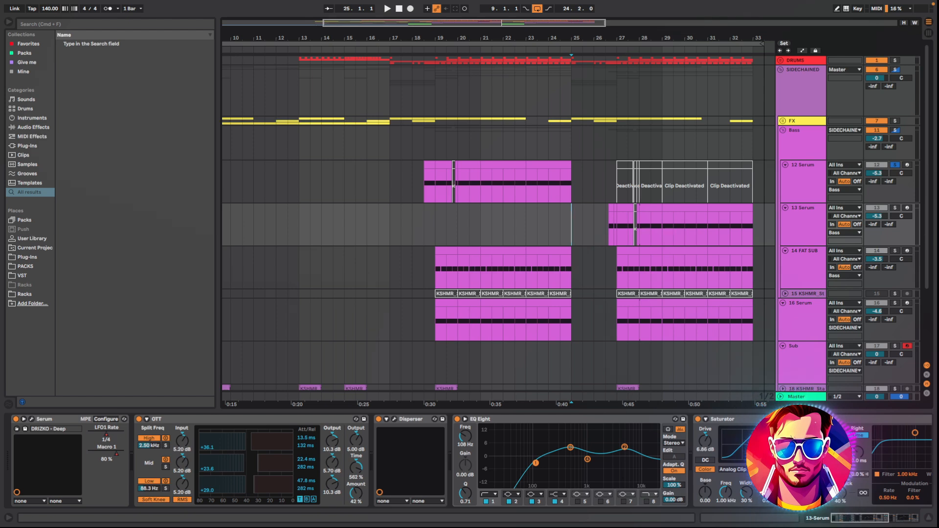
scroll(848, 508, right, 5)
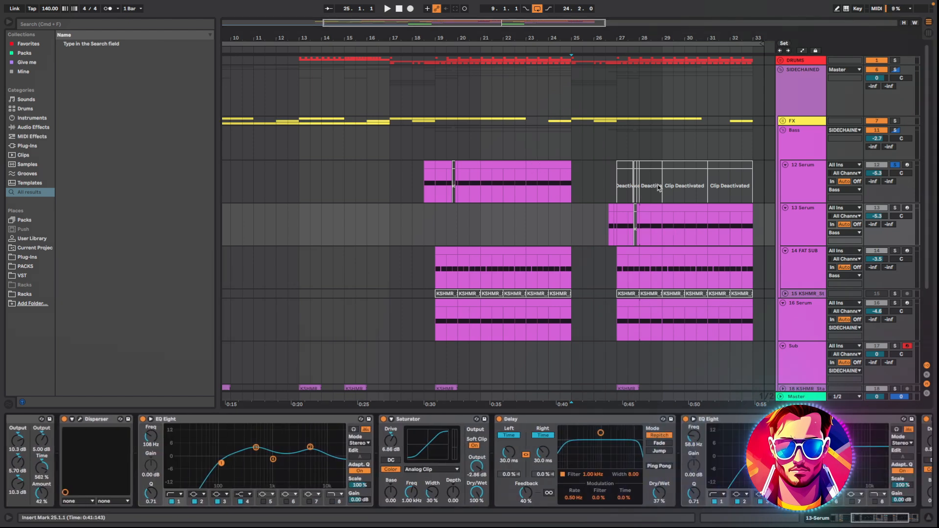
click(795, 229)
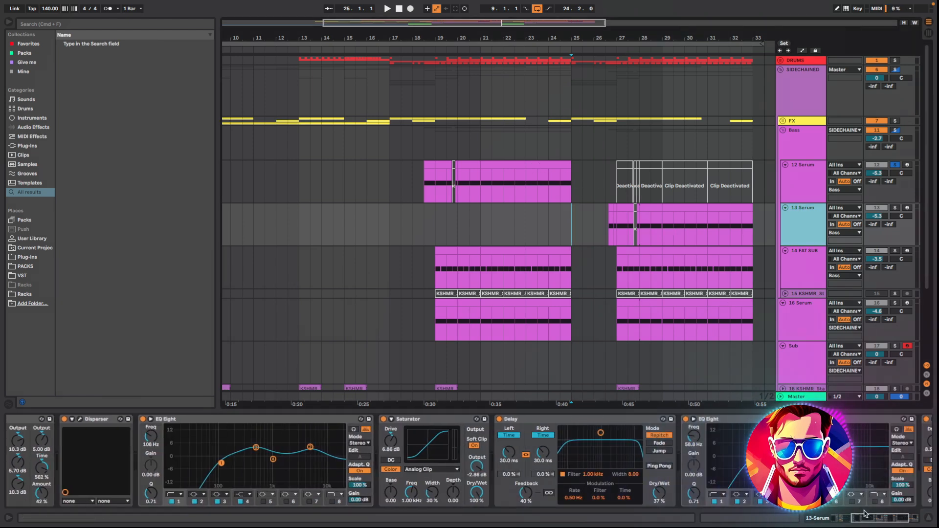
click(865, 515)
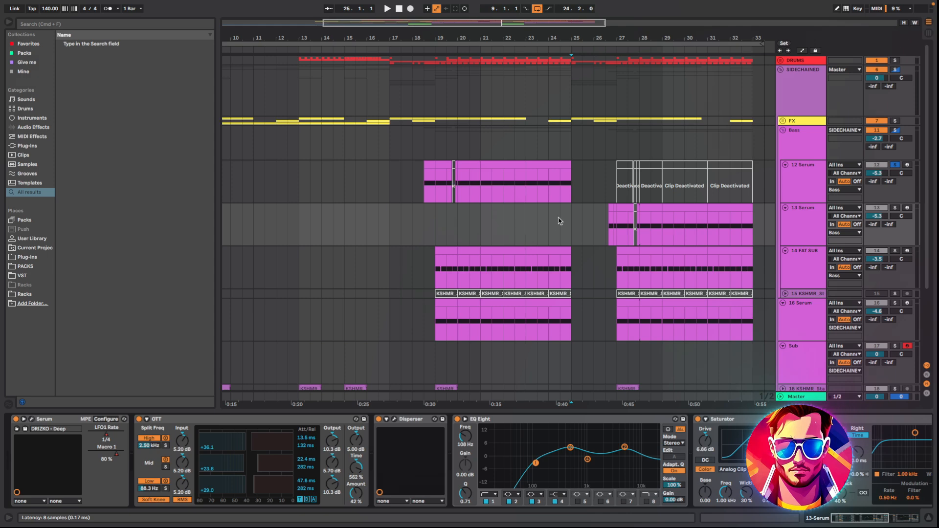
drag(503, 170, 506, 150)
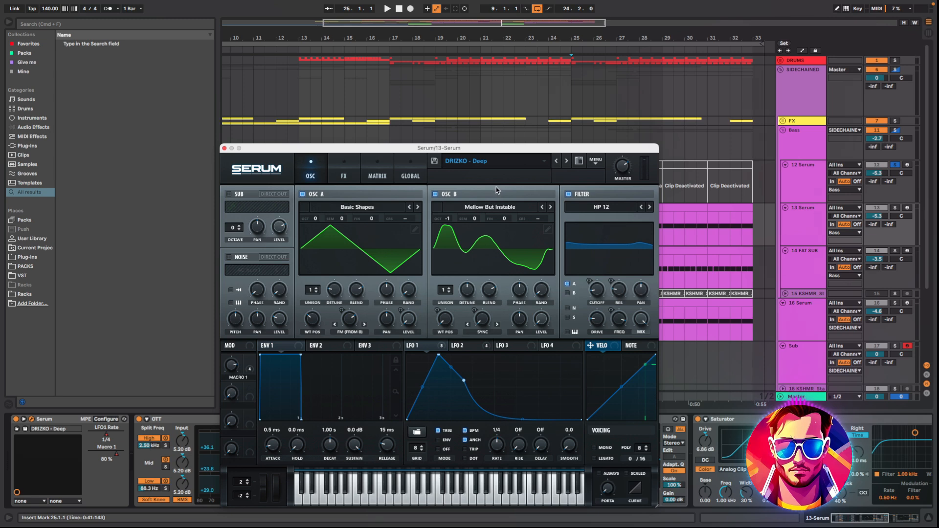
click(612, 231)
key(space)
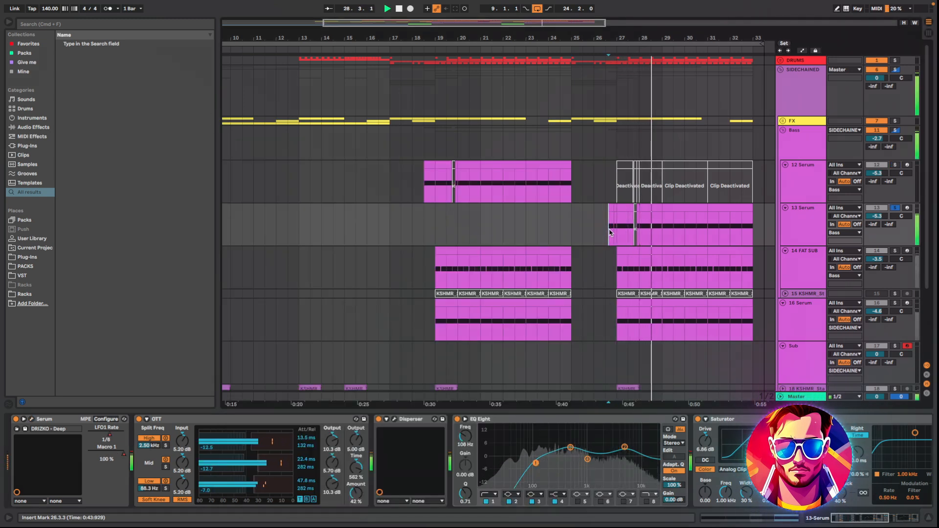
Step: View the Serum patch of the 14 FAT SUB track and look through the rest of its device chain
scroll(538, 221, down, 2)
click(424, 215)
key(space)
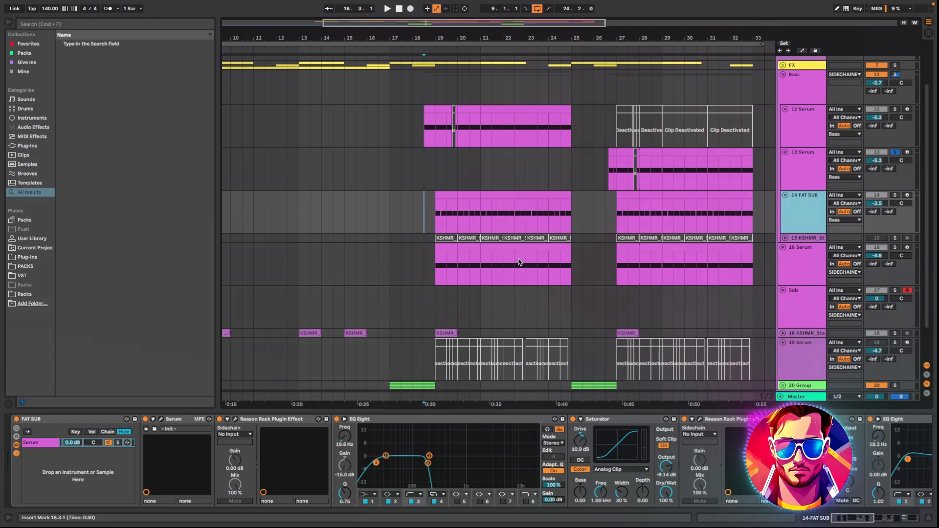
key(super+alt+p)
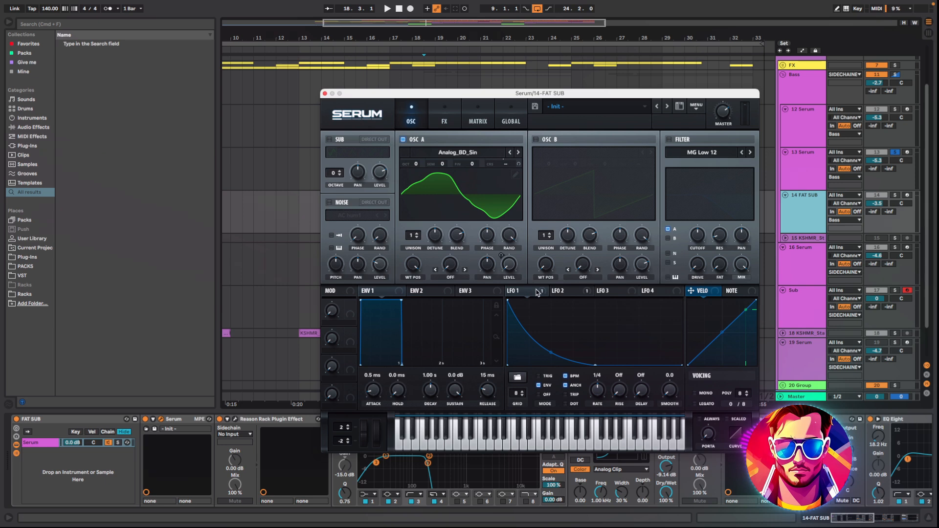
click(325, 93)
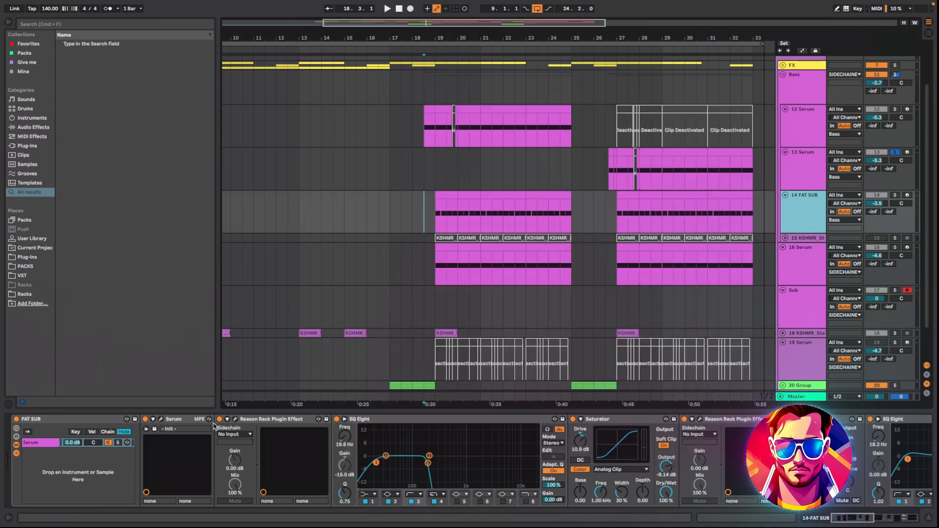
drag(851, 518, 890, 518)
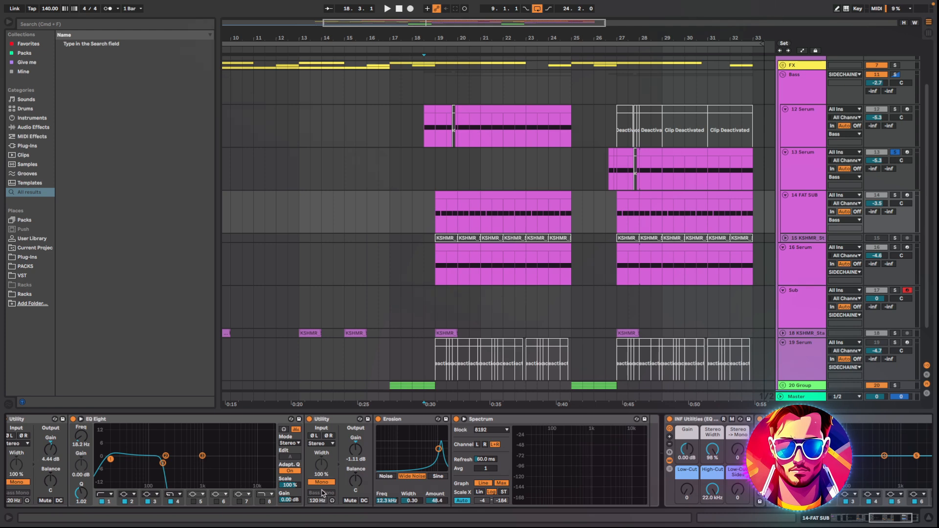
Step: Select the Bass group and inspect the gain, clip and softness settings of its GClip plug-in
scroll(594, 359, up, 2)
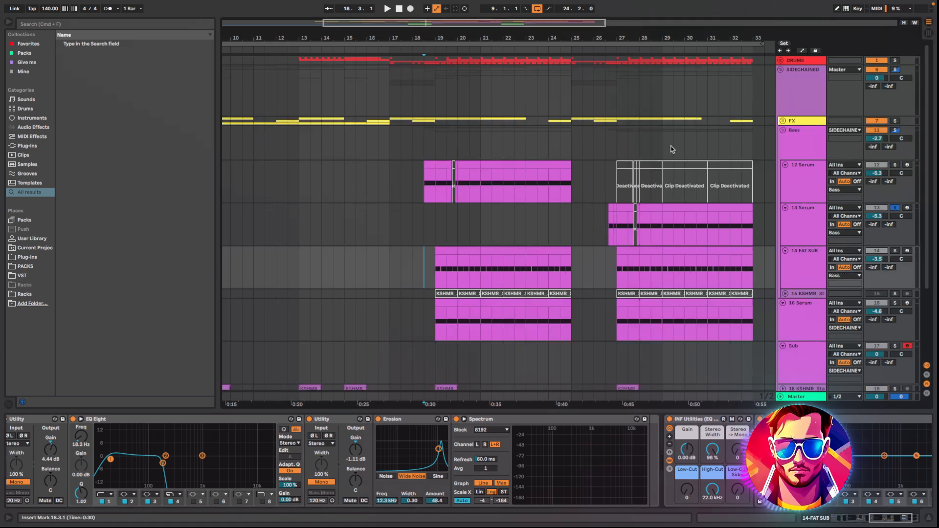
click(797, 187)
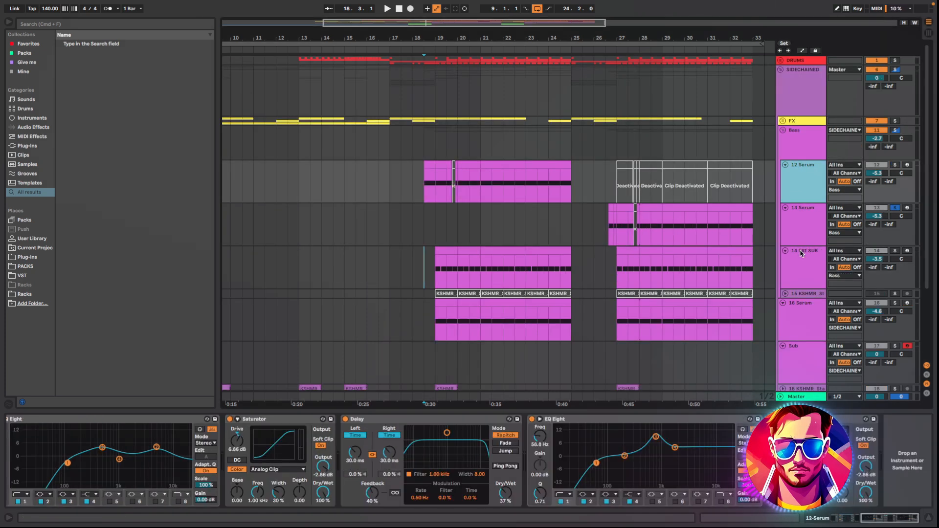
click(812, 323)
click(724, 157)
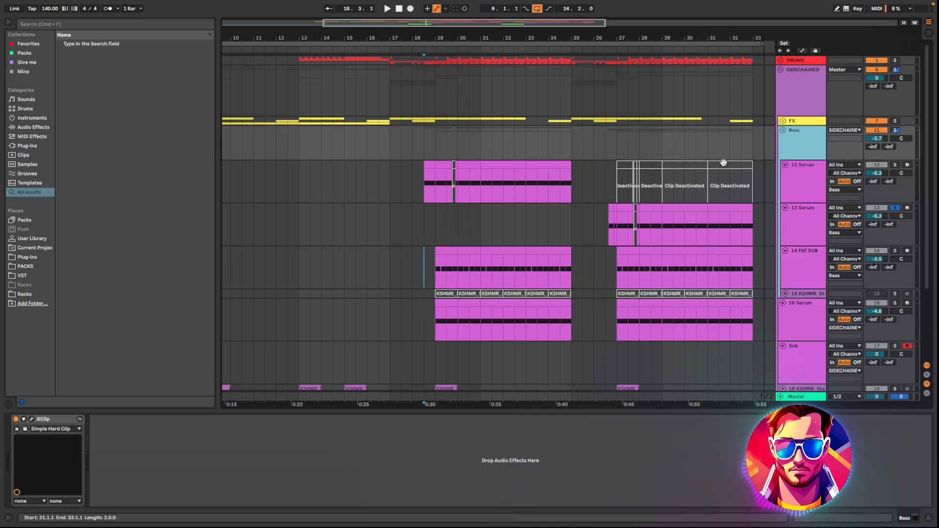
click(31, 419)
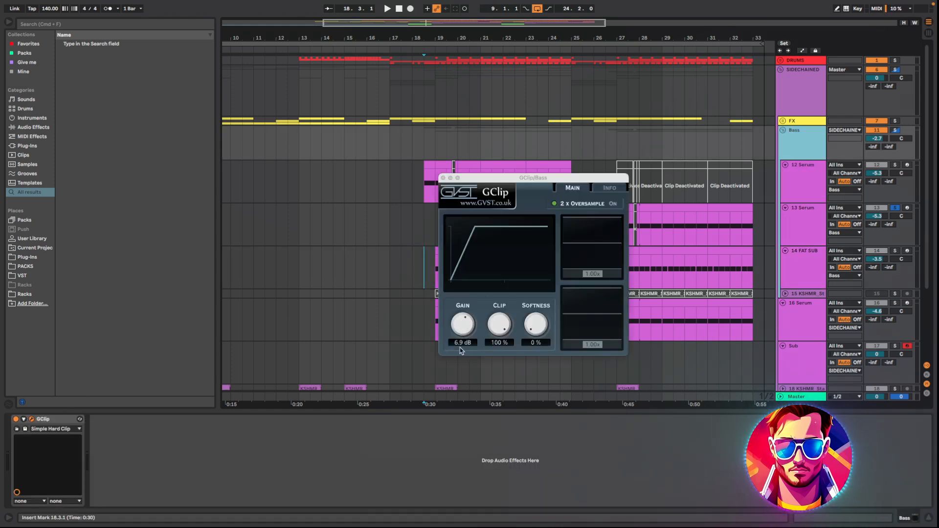
click(443, 179)
Step: Solo the Bass group and play it from 21.1.1, comparing the sound with GClip off and on
click(483, 206)
key(space)
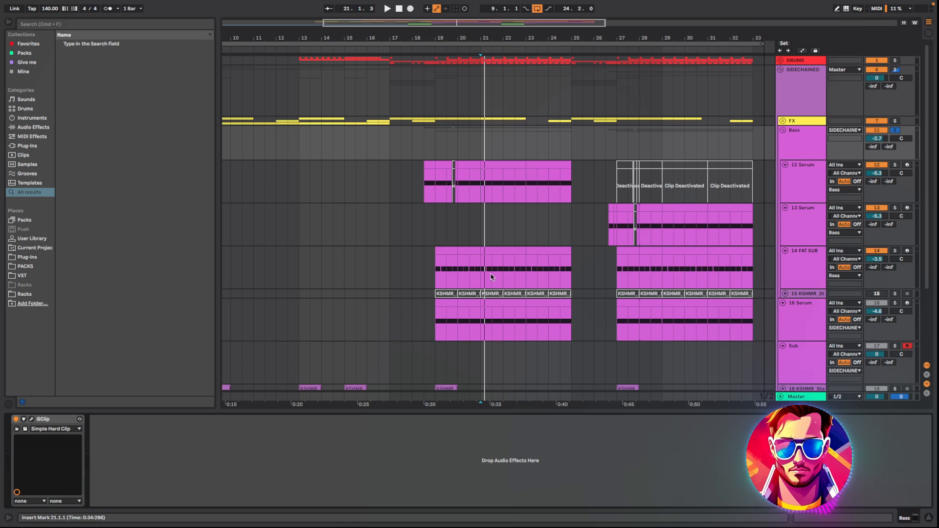
click(15, 421)
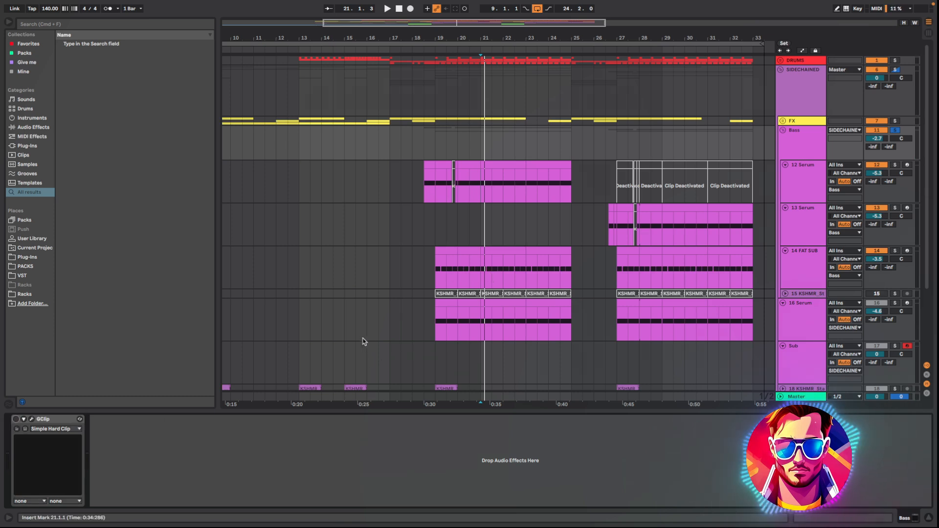
key(space)
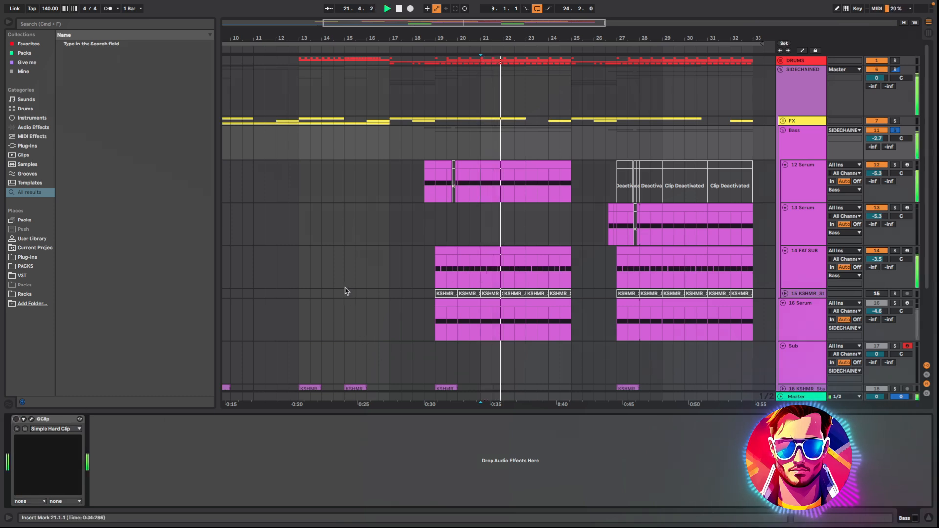
click(15, 420)
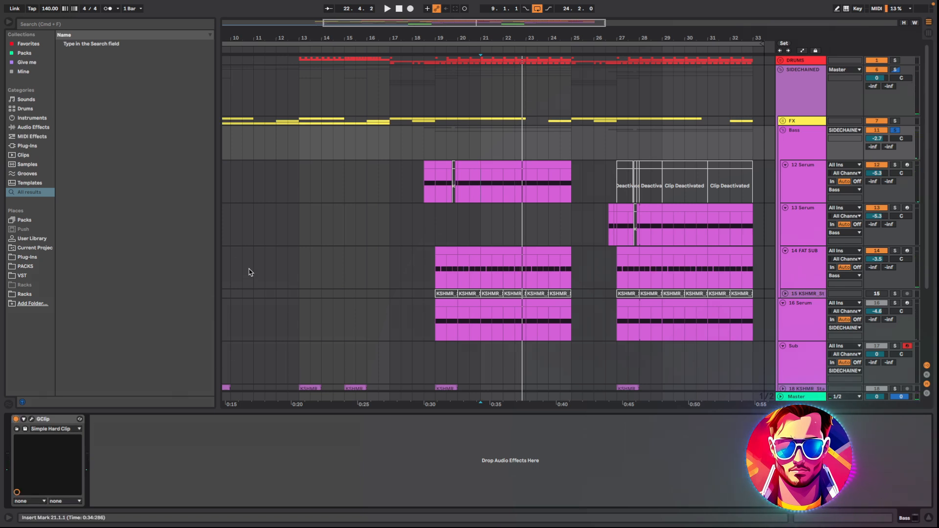
key(space)
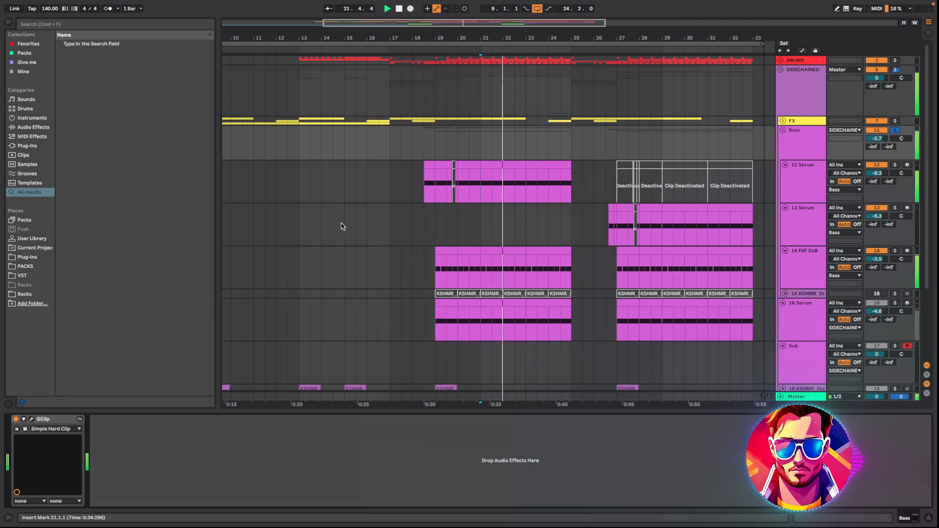
key(space)
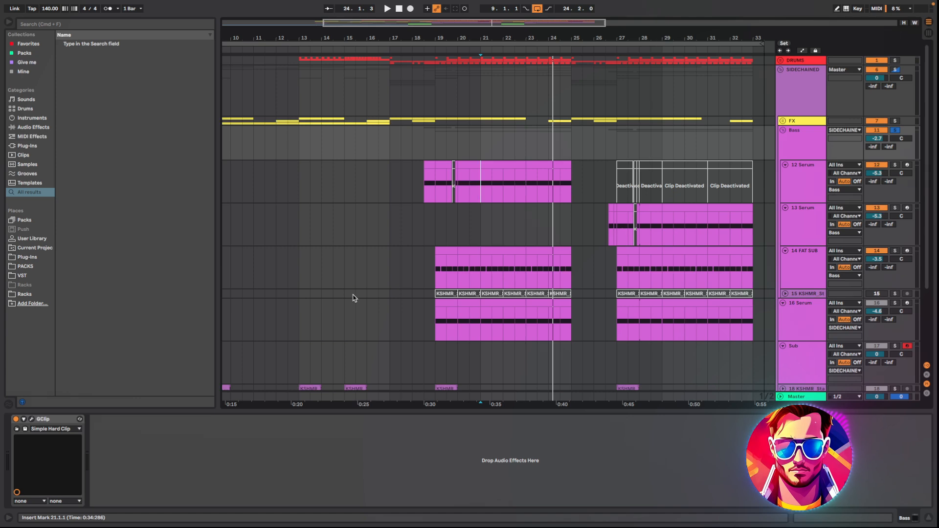
Step: Solo the 16 Serum track and play it from 19.1.1
click(438, 309)
scroll(591, 328, down, 2)
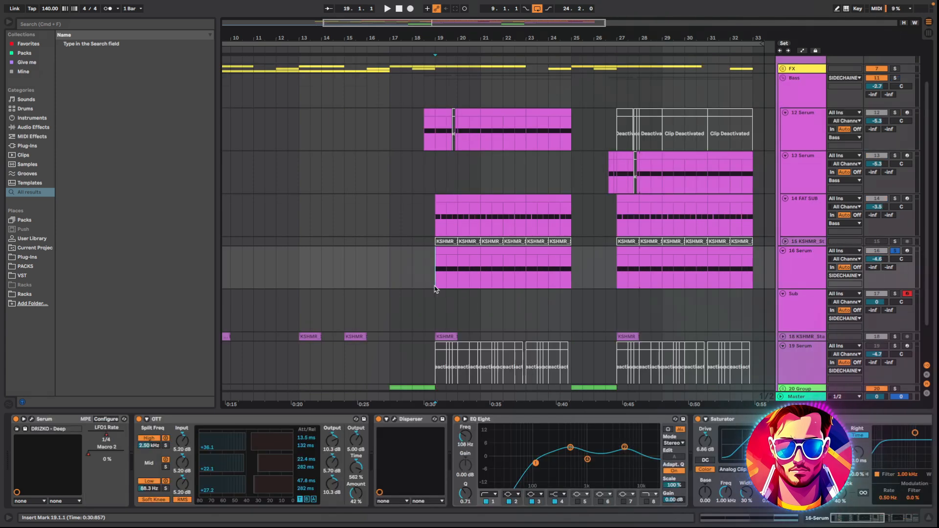
key(space)
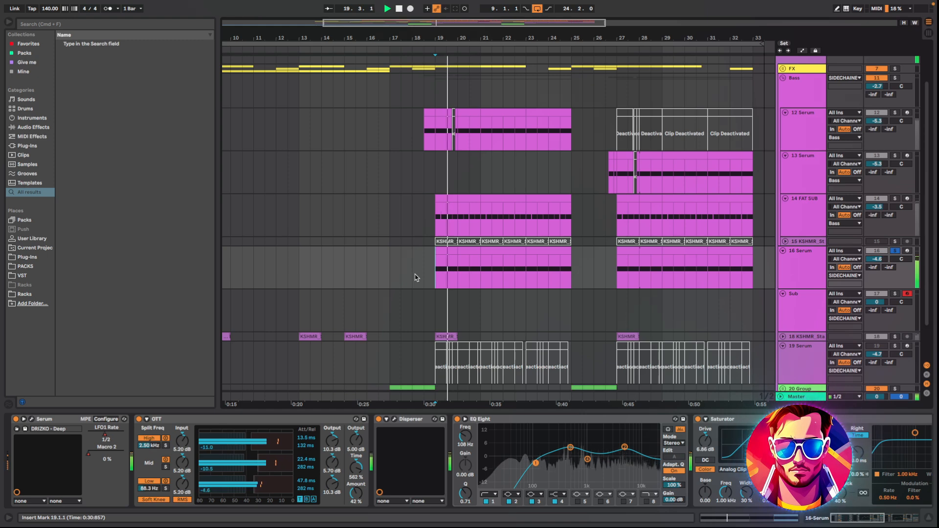
key(space)
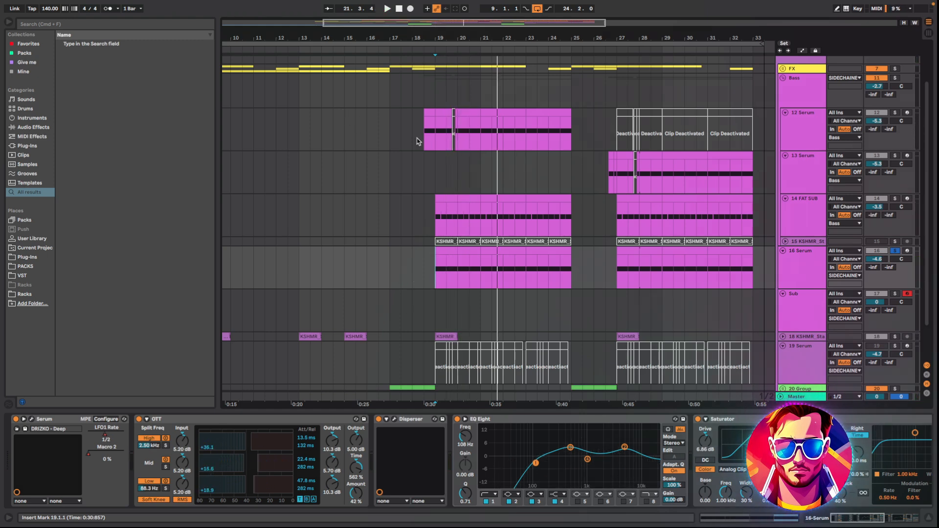
Step: Open the 16 Serum track's Serum patch, and examine its oscillators, LFOs and the track's remaining effect devices
click(31, 419)
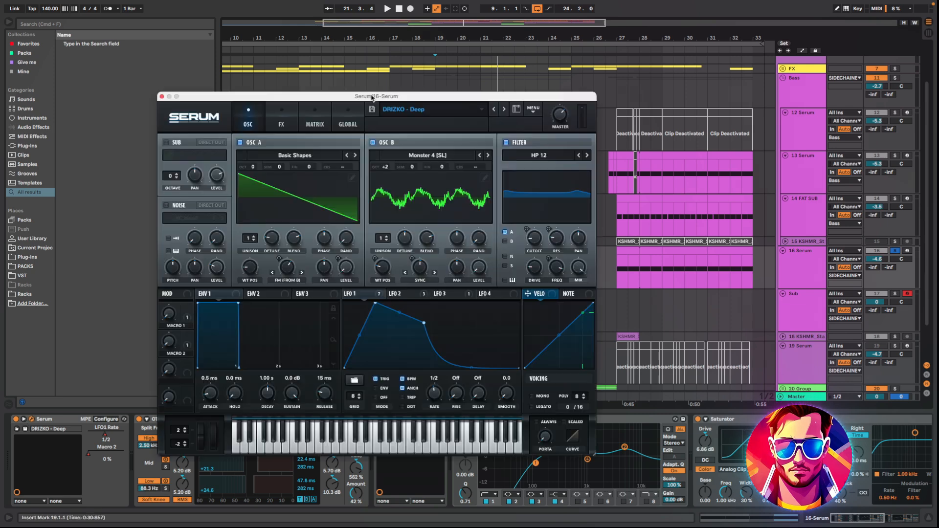
drag(372, 98, 346, 28)
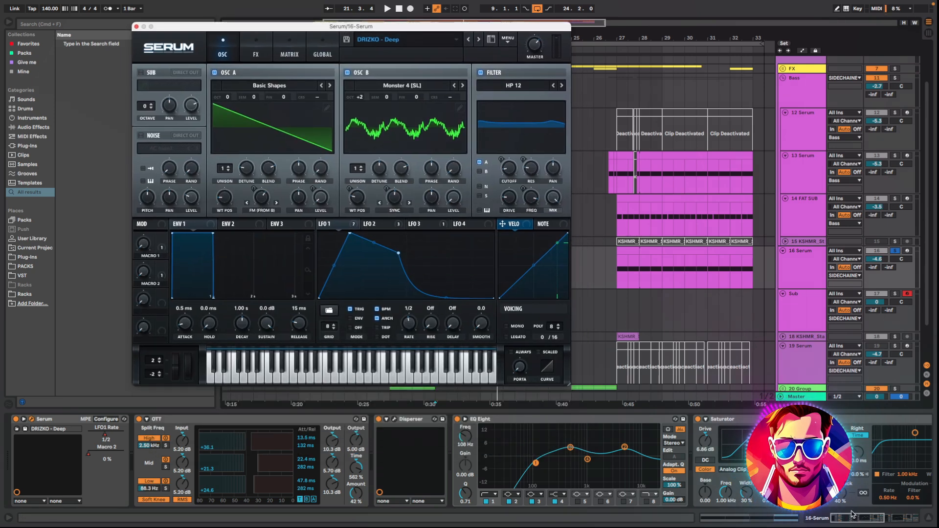
drag(852, 514, 873, 511)
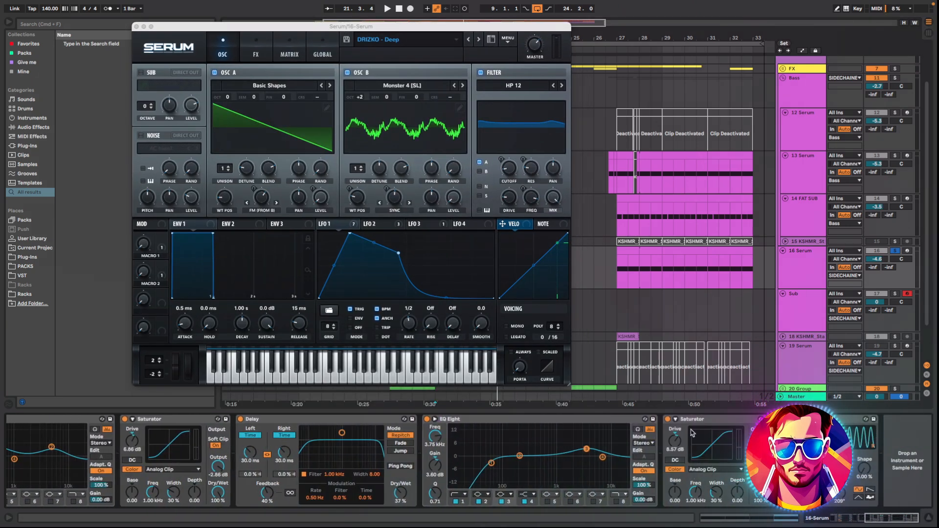
drag(350, 26, 475, 91)
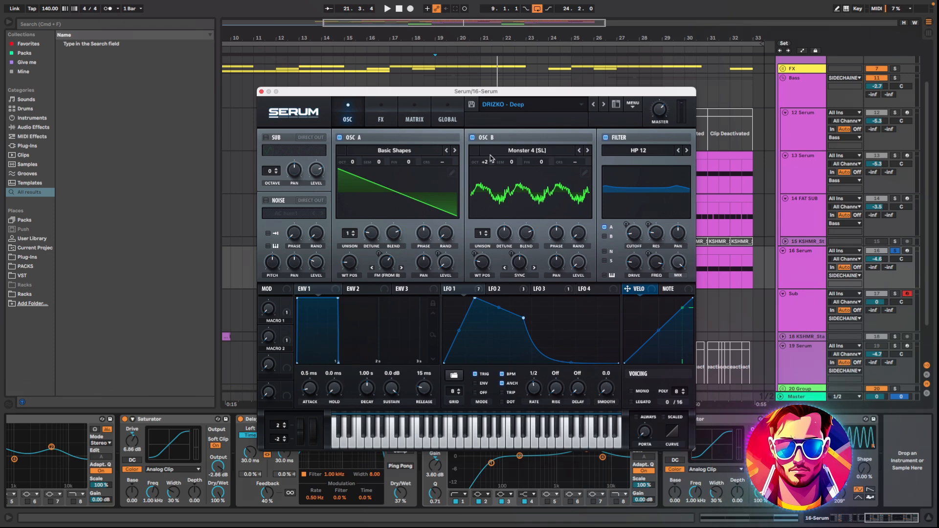
click(512, 291)
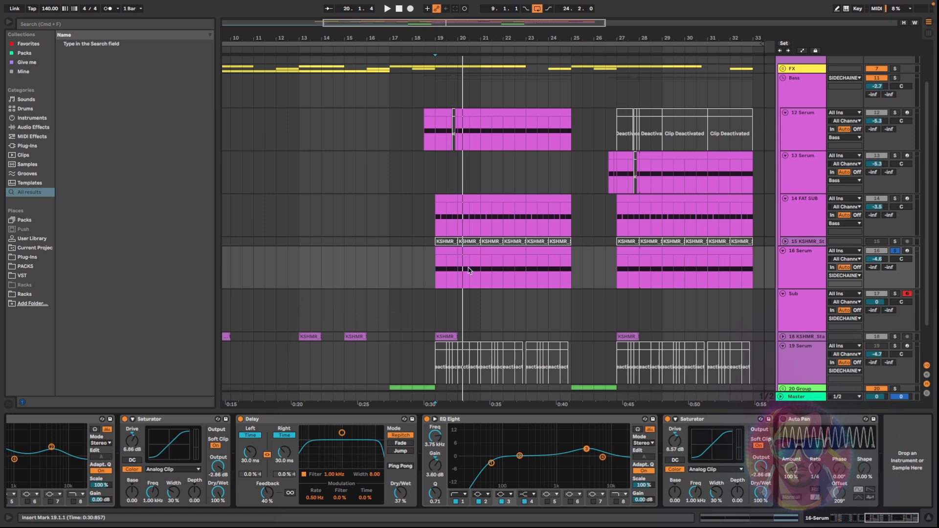
Step: Return to the start of the 16 Serum device chain and play the soloed track again from 19.1.1
scroll(766, 508, left, 10)
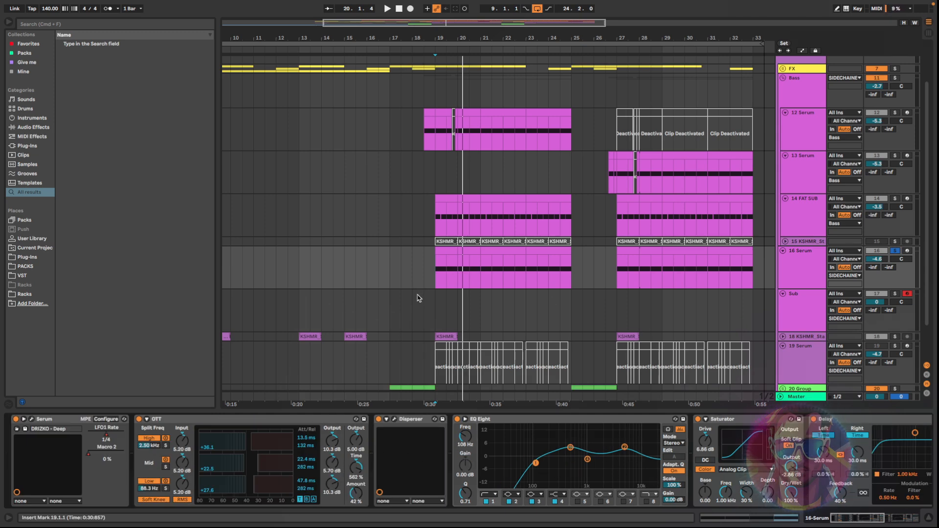
key(space)
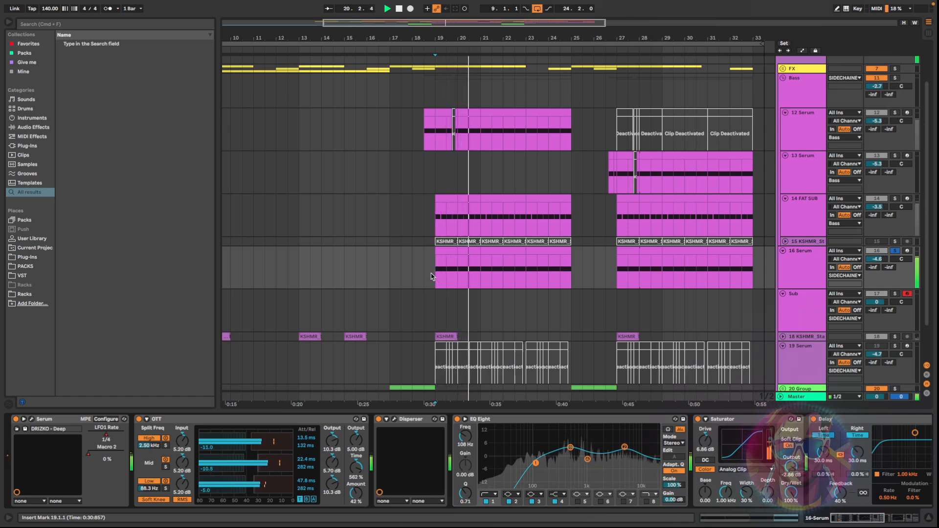
key(space)
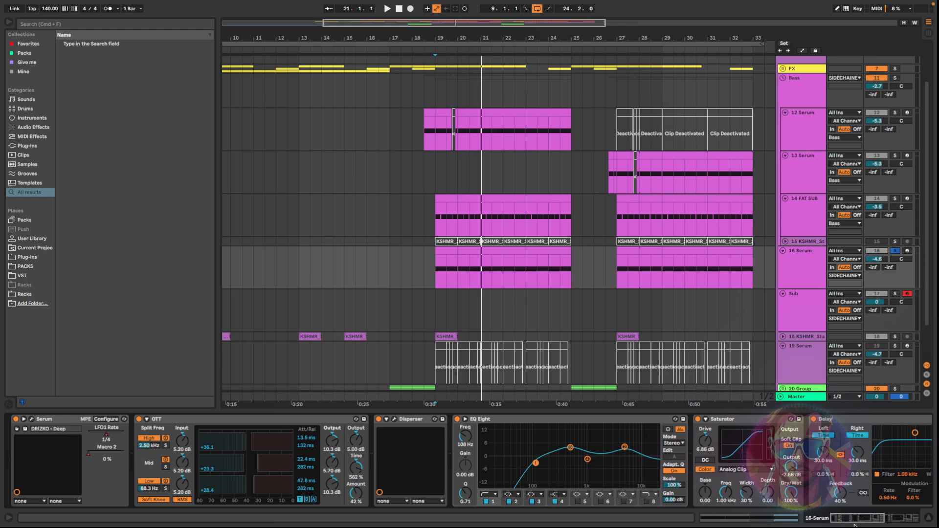
Step: Check the later devices in the 16 Serum chain and display the track's Serum Macro 2 automation
drag(856, 520, 892, 519)
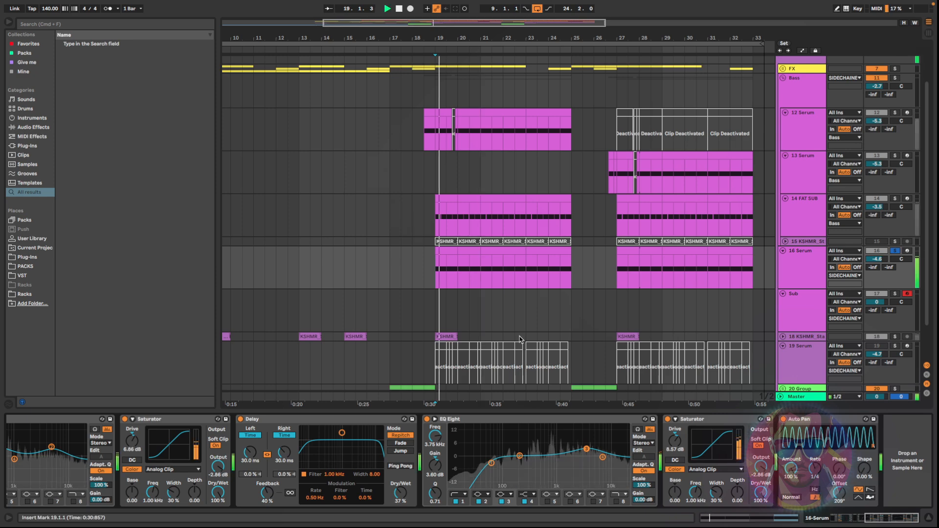
key(a)
click(802, 267)
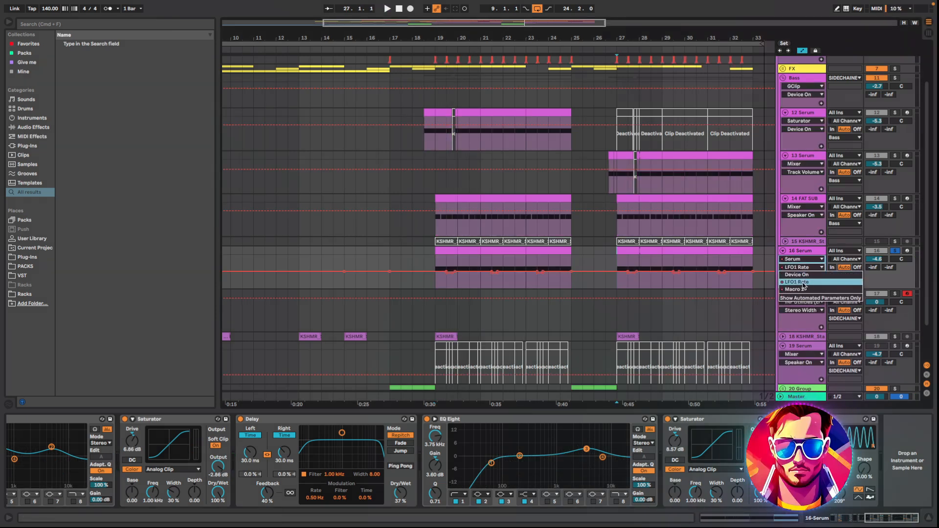
click(795, 289)
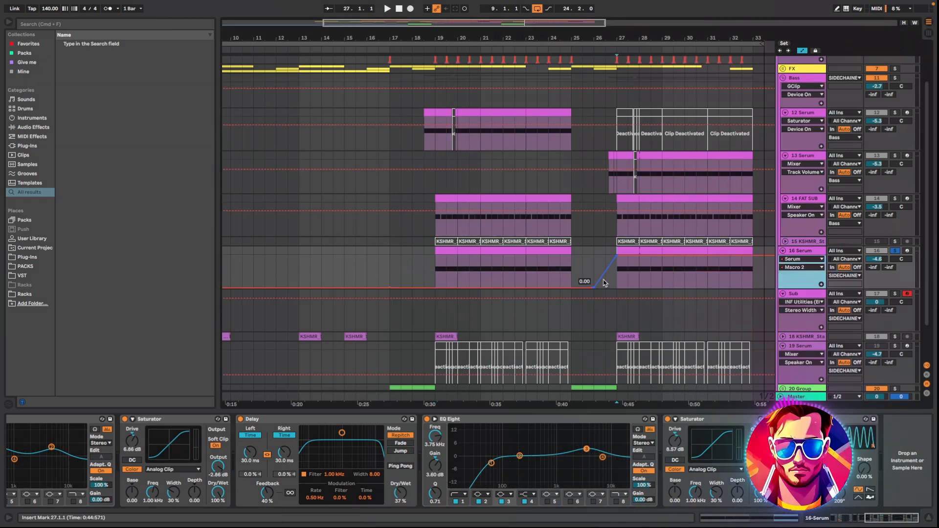
Step: Return to the start of the 16 Serum device chain and play the soloed track from 27.1.1
click(838, 518)
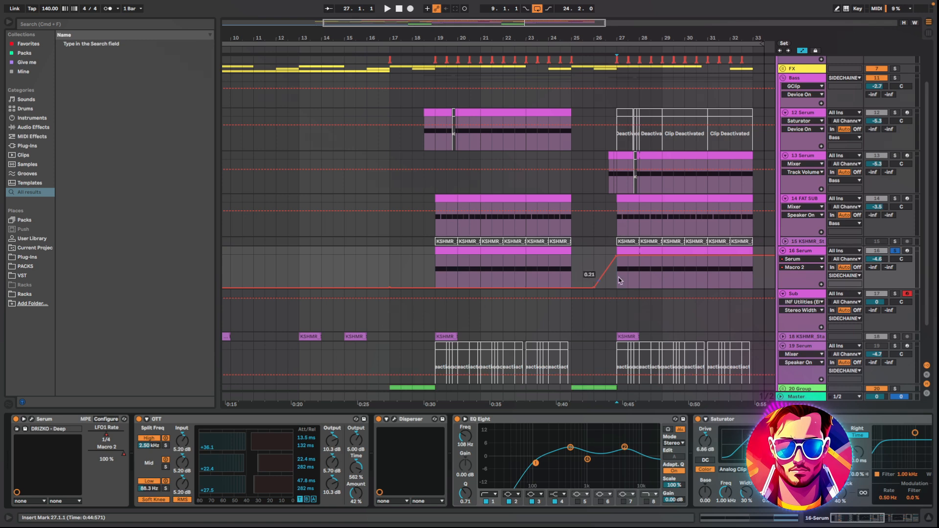
key(space)
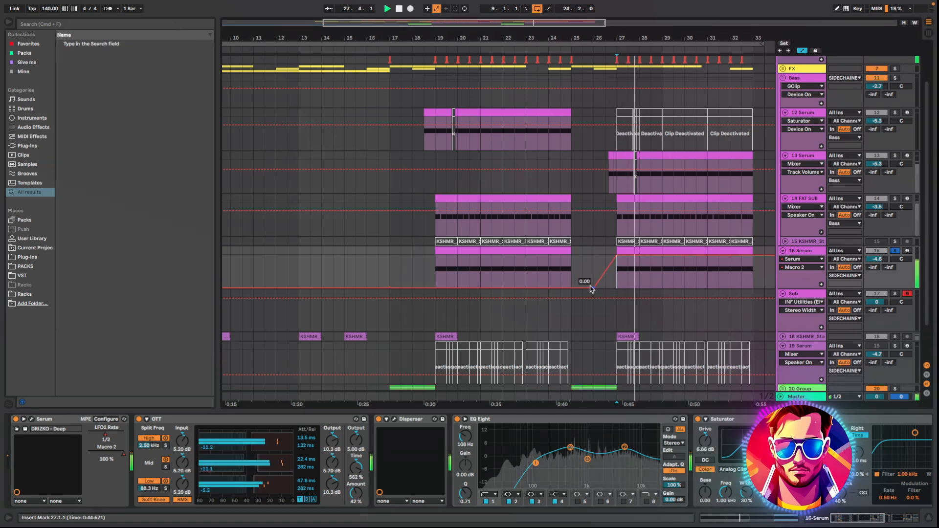
key(space)
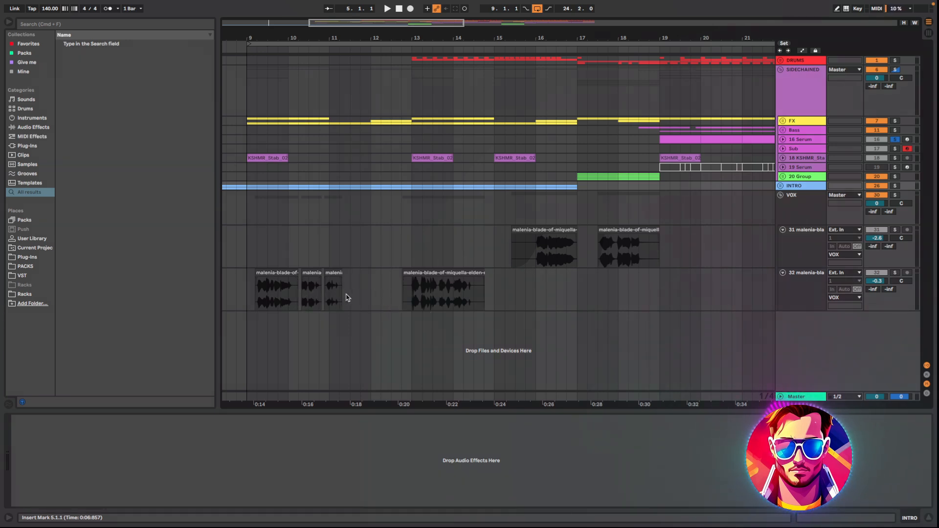
Step: Solo the 32 malenia-blade vocal track and play its clips from 9.1.1 and again from 13.1.1
click(248, 294)
key(space)
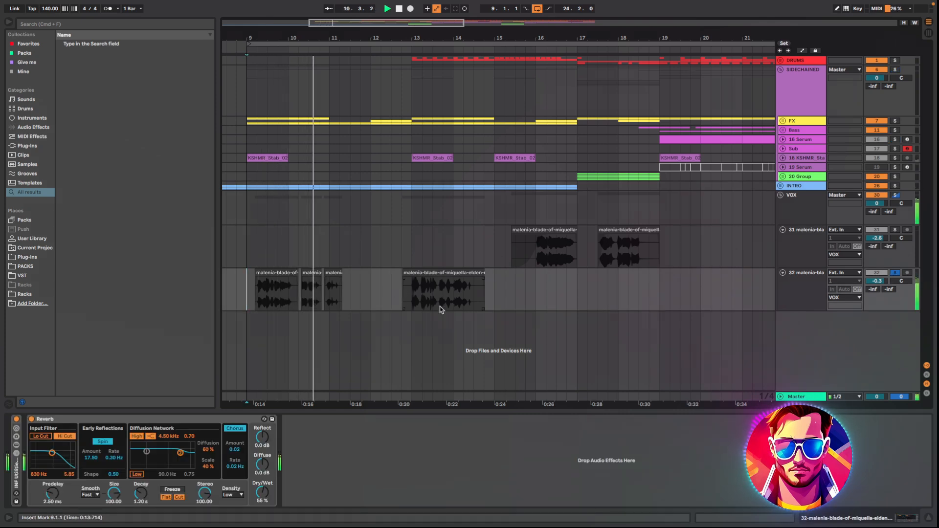
key(space)
click(412, 299)
key(space)
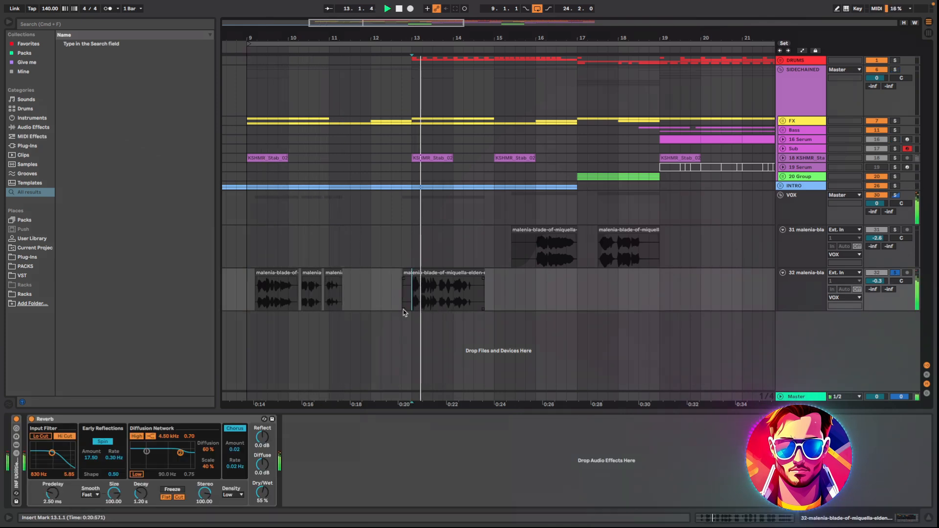